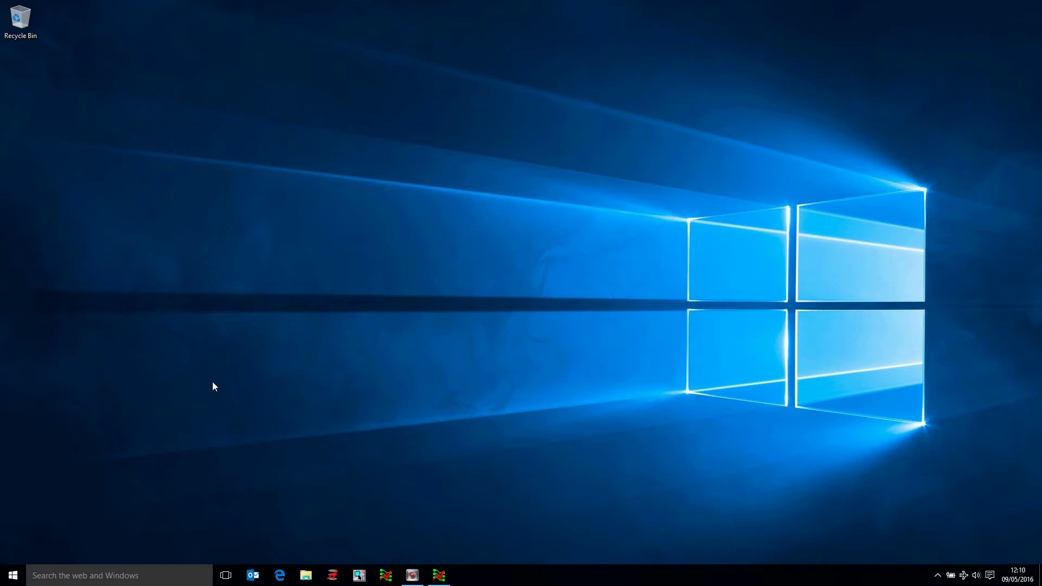
Step: Exit Allegro PCB Editor after checking the Padstack menu, discarding unsaved changes to aaaaa.dra
click(439, 575)
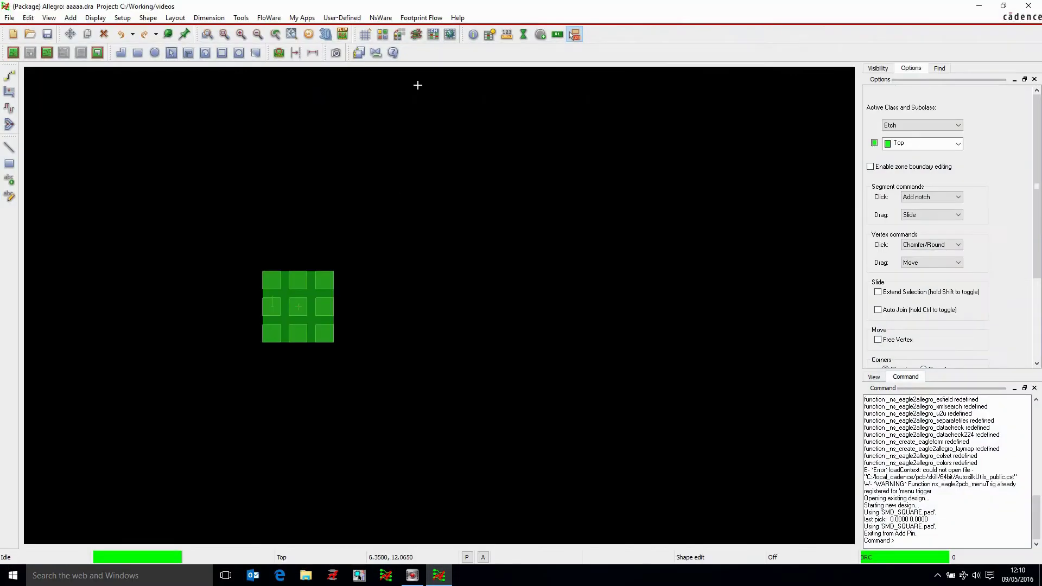
click(241, 18)
mouse_move(253, 31)
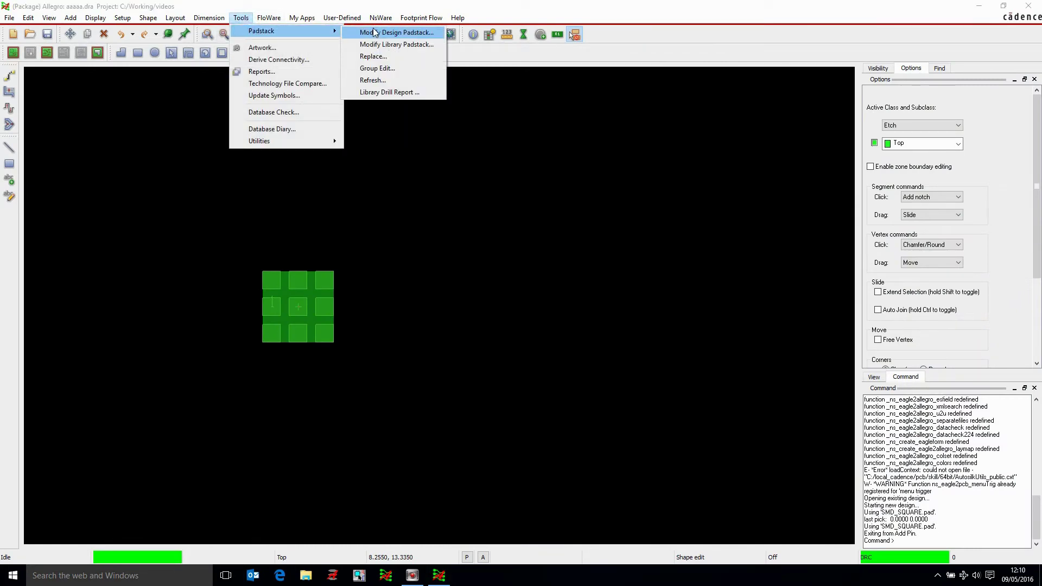
click(733, 149)
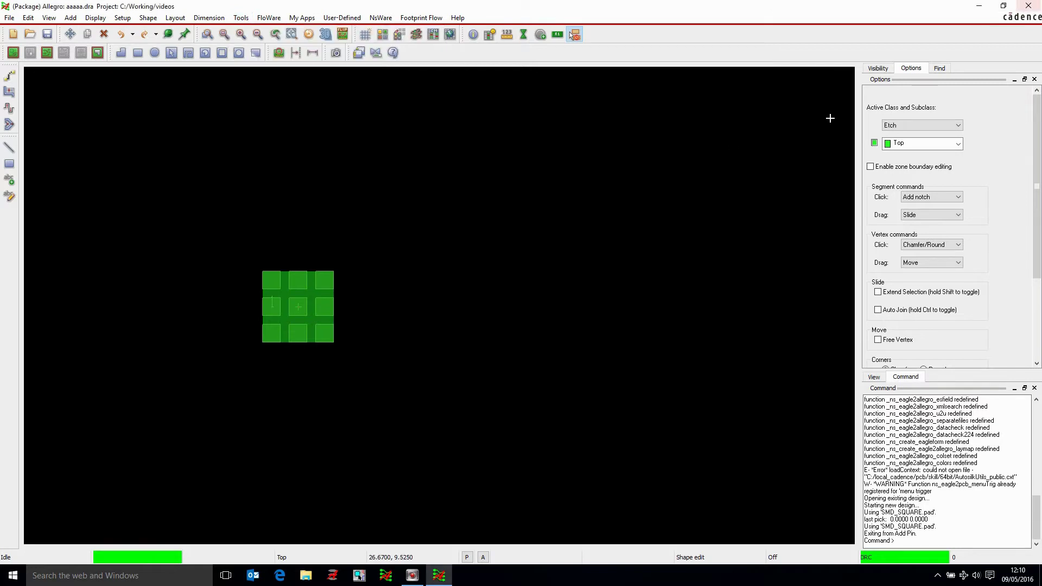
click(1027, 6)
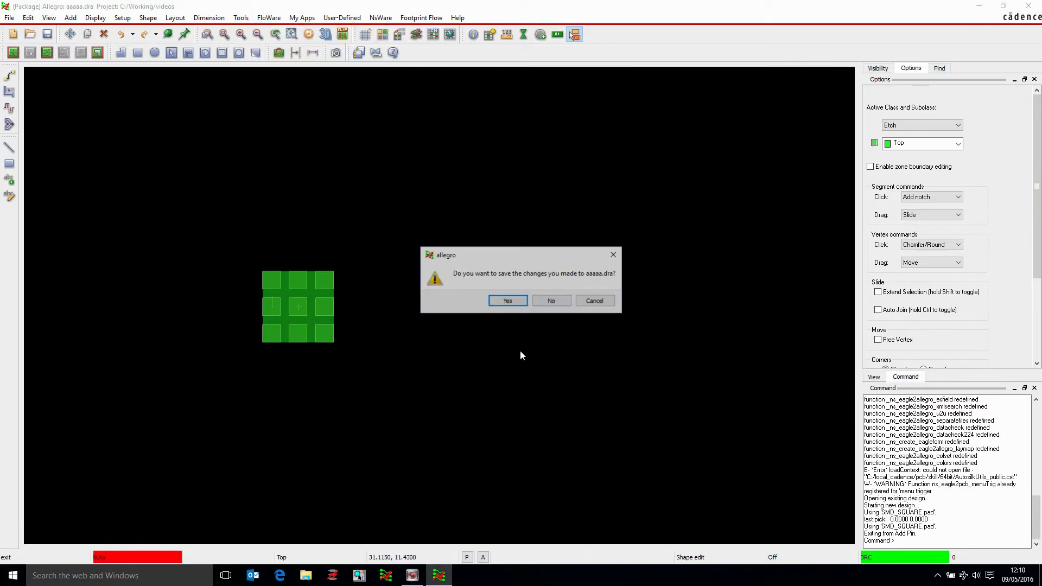
click(549, 300)
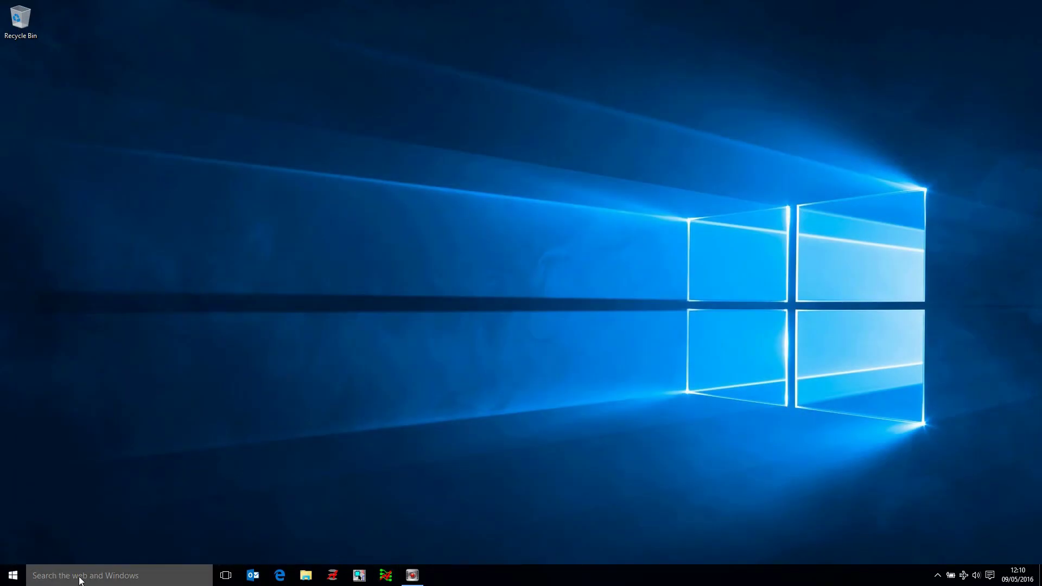
Step: Search Windows for 'pad', launch the Padstack Editor and reposition its window
click(80, 576)
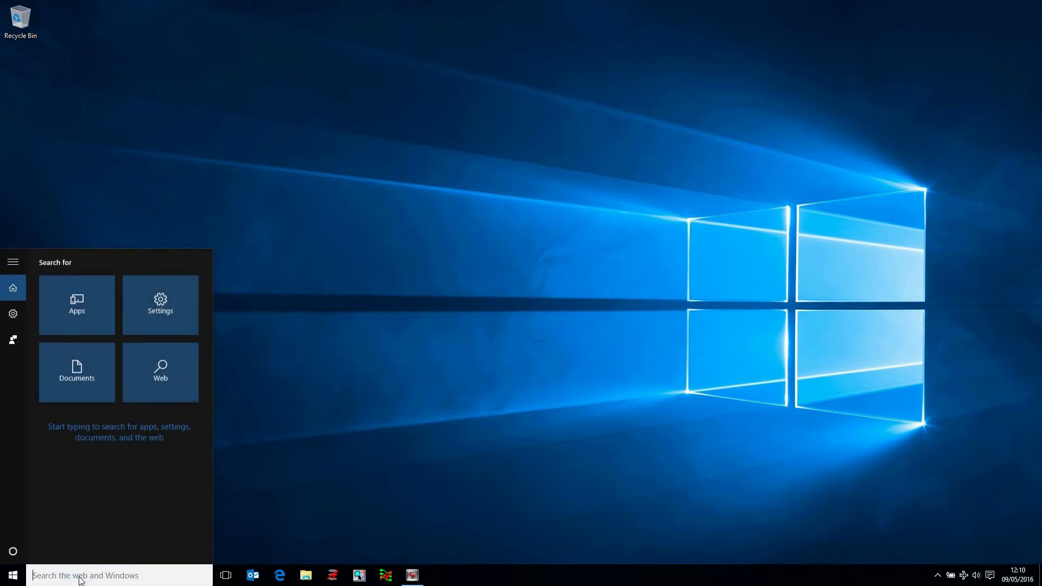
text(pad)
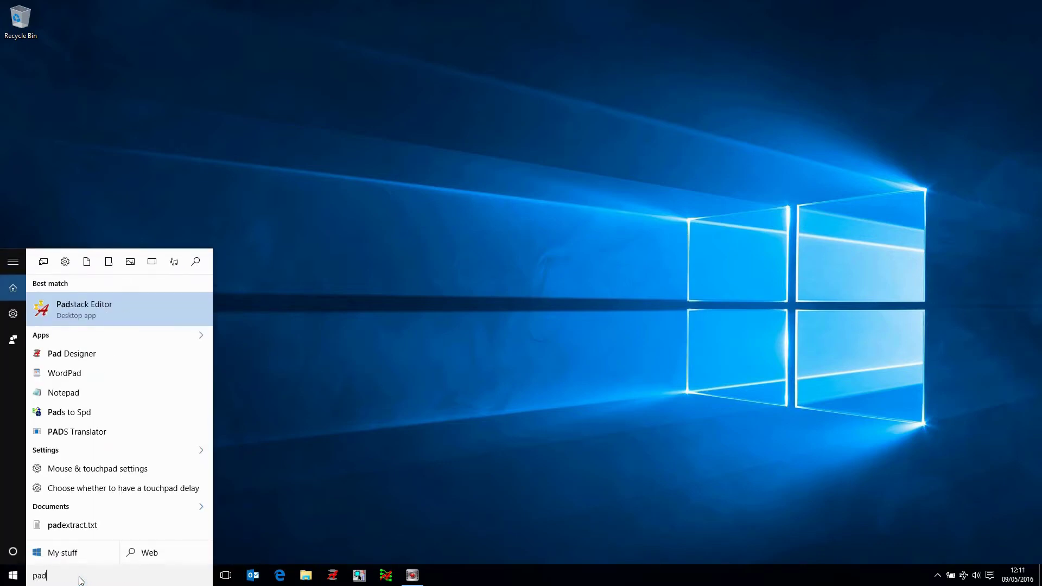
click(80, 307)
drag(369, 83, 414, 75)
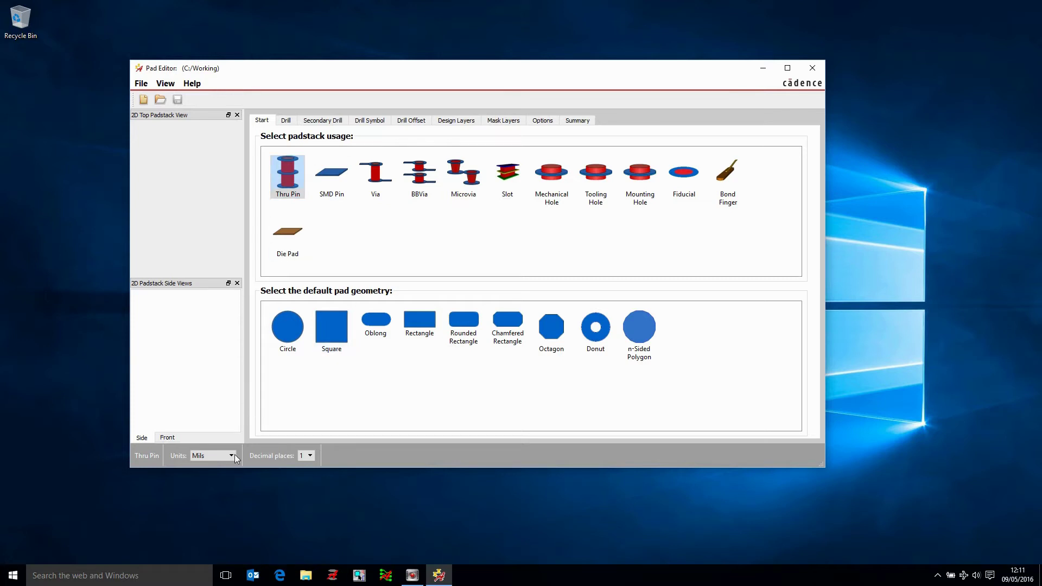
Step: Create a new Thru Pin padstack named steve_pth in C:\Working\videos
click(141, 83)
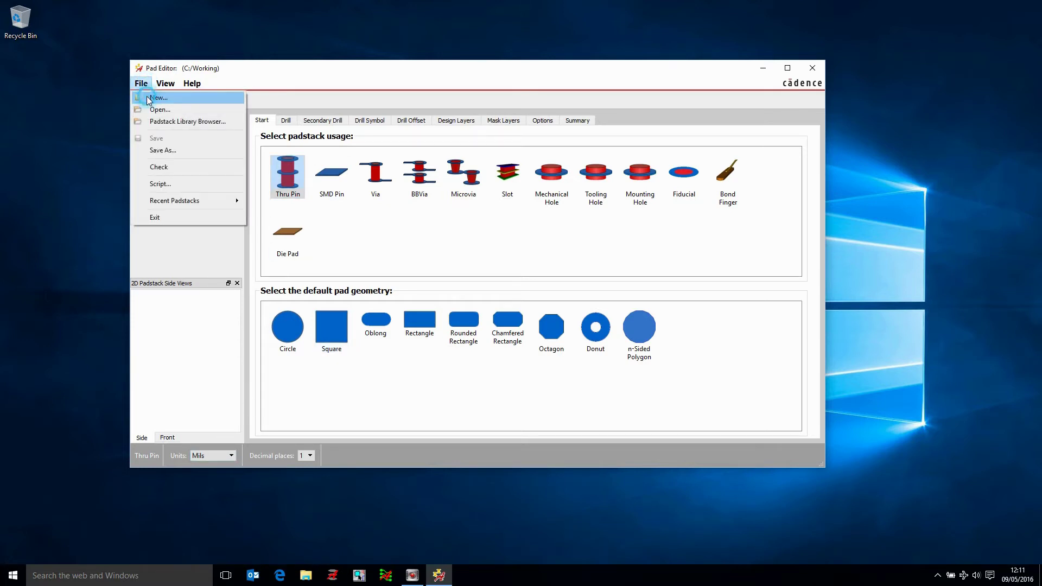
click(152, 103)
click(585, 265)
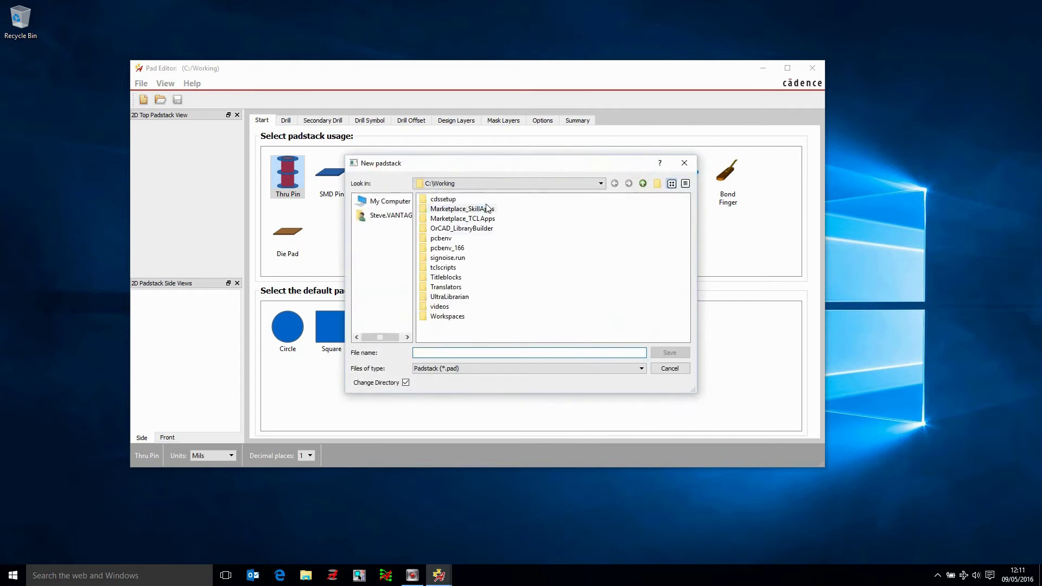
double_click(439, 306)
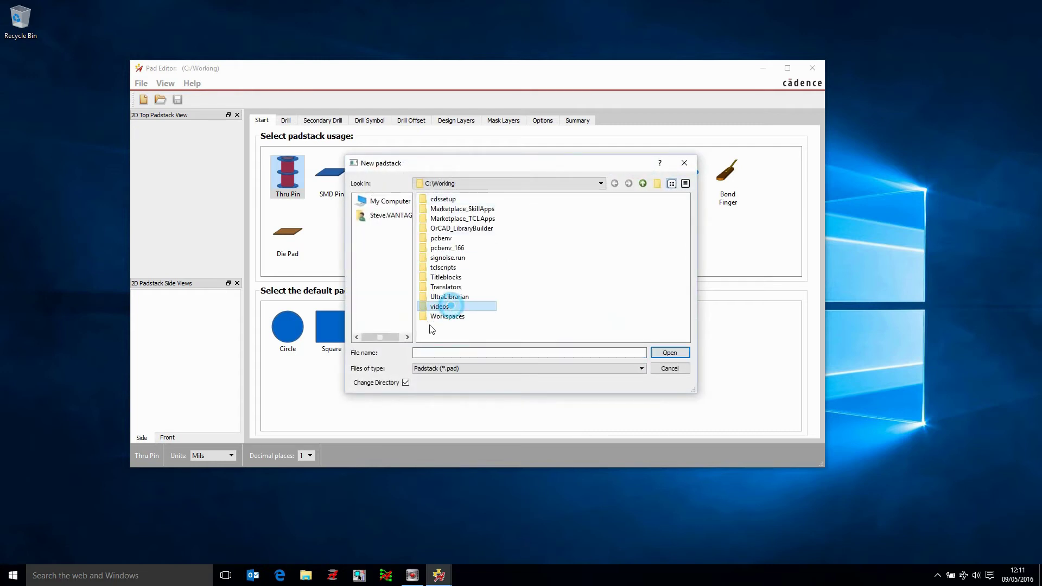
click(423, 352)
text(steve)
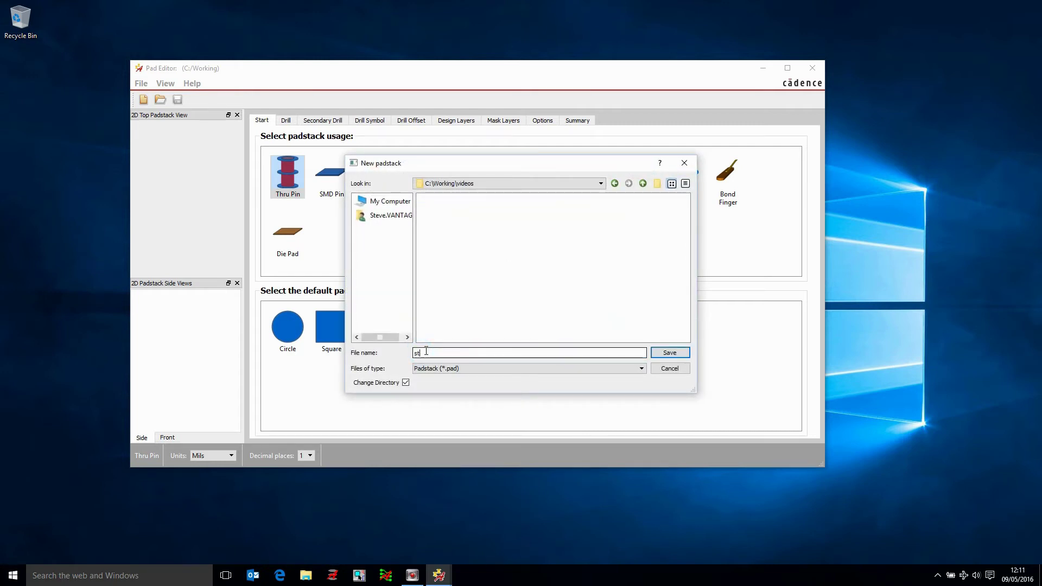
text(_)
text(tpth)
click(675, 352)
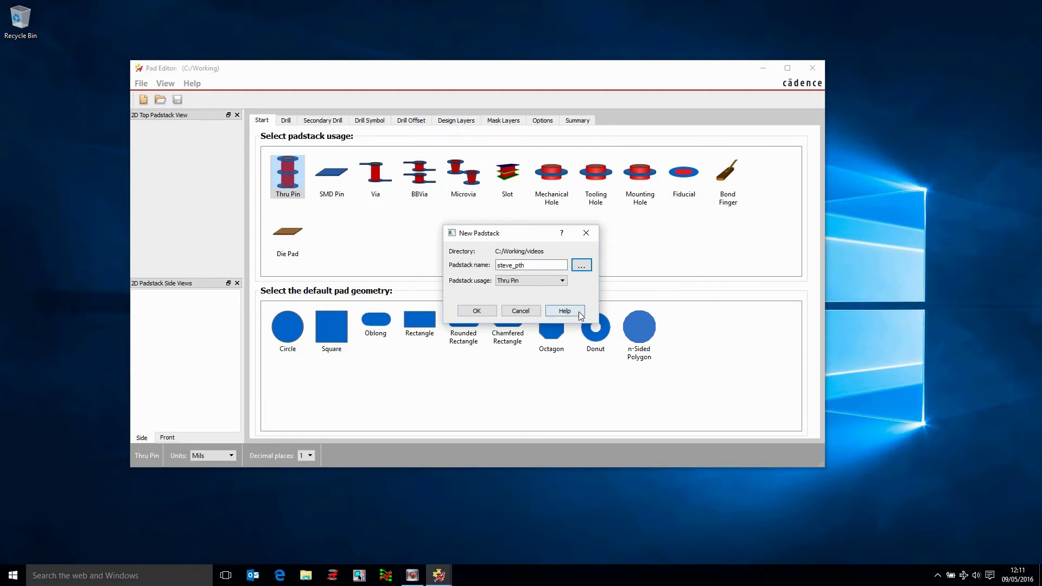
click(477, 311)
Step: Switch the padstack units to Millimeter, accepting the accuracy-loss warning
click(230, 456)
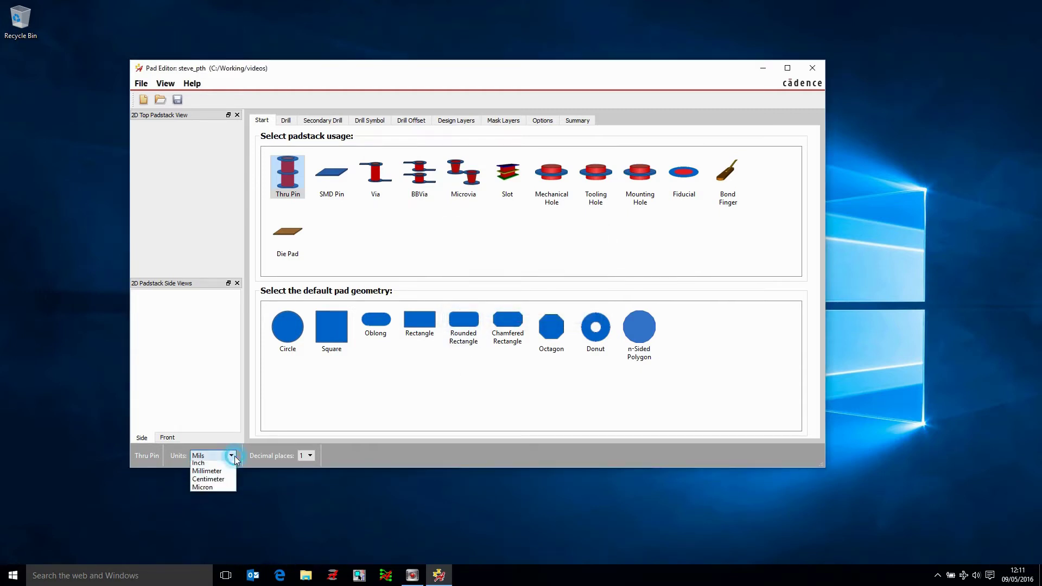
click(216, 483)
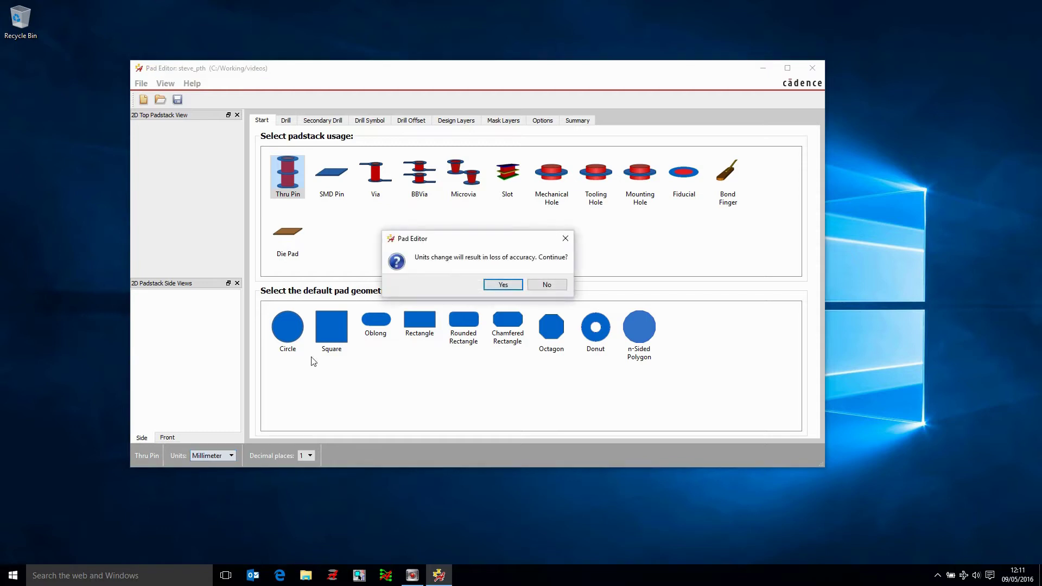
click(502, 284)
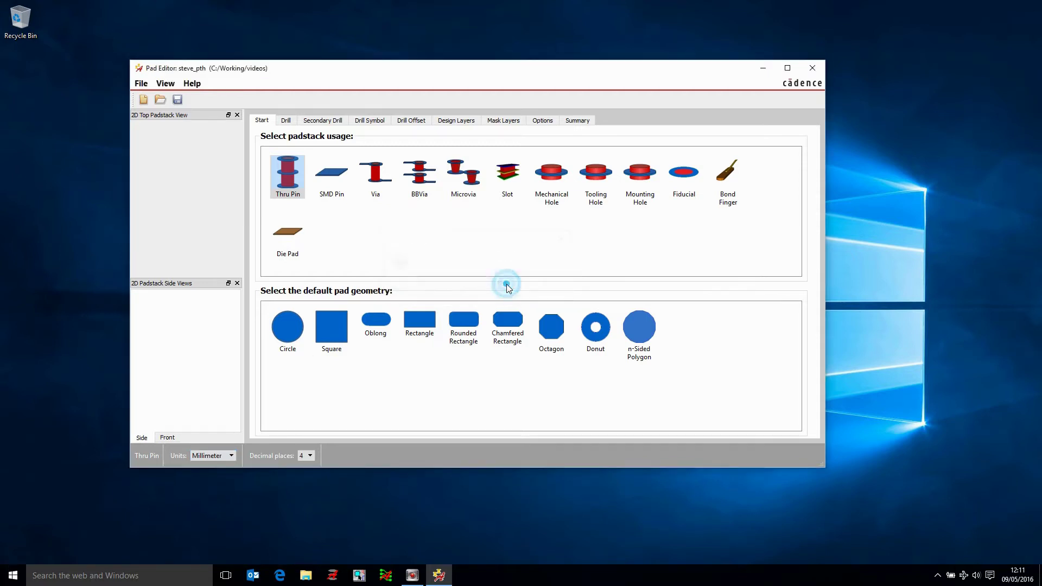
Step: Set the drill finished diameter to 0.5 with +0.1 and -0.1 tolerances
click(287, 122)
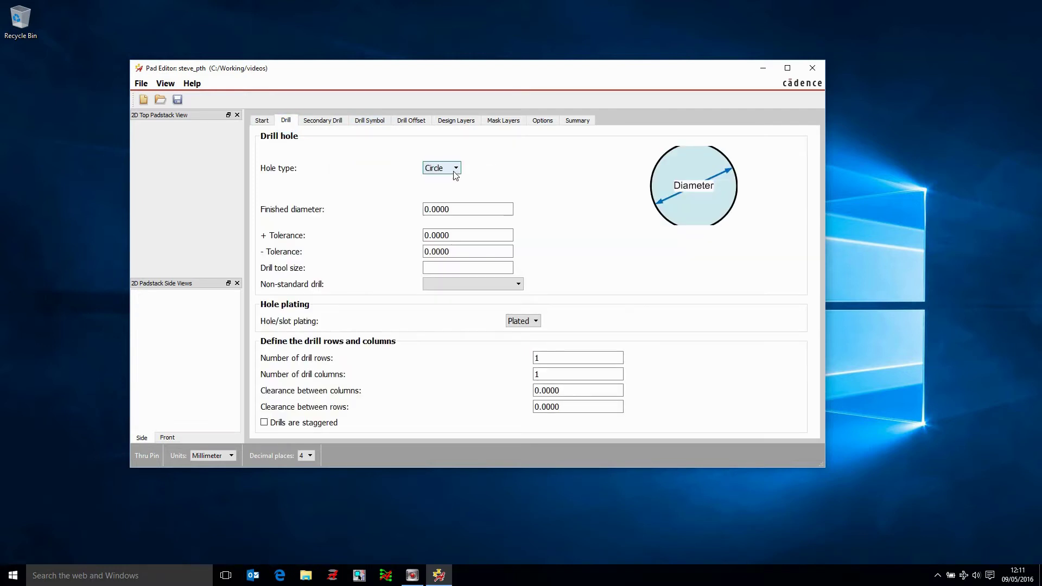
double_click(456, 208)
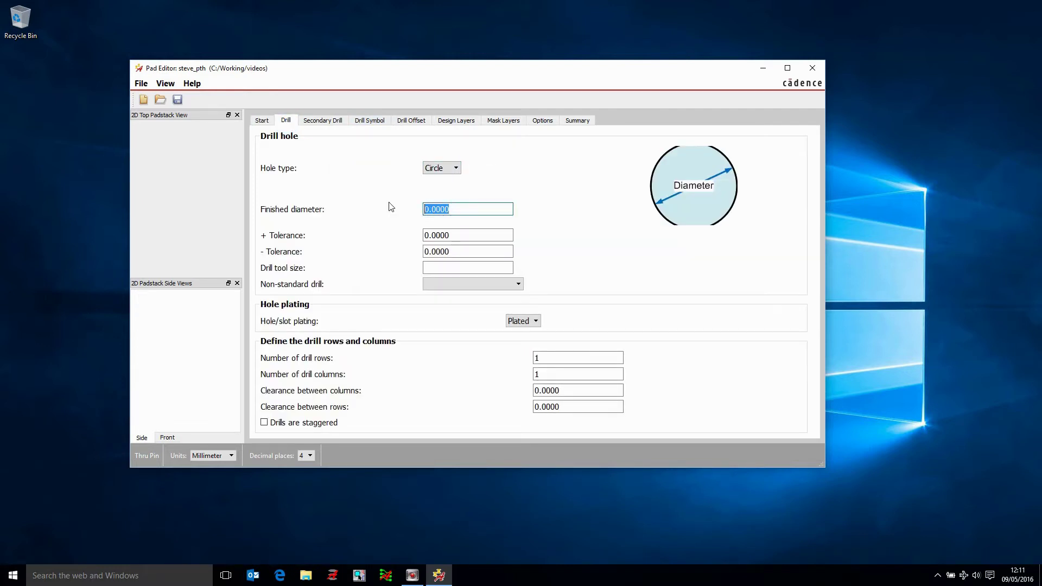
text(.5)
key(Tab)
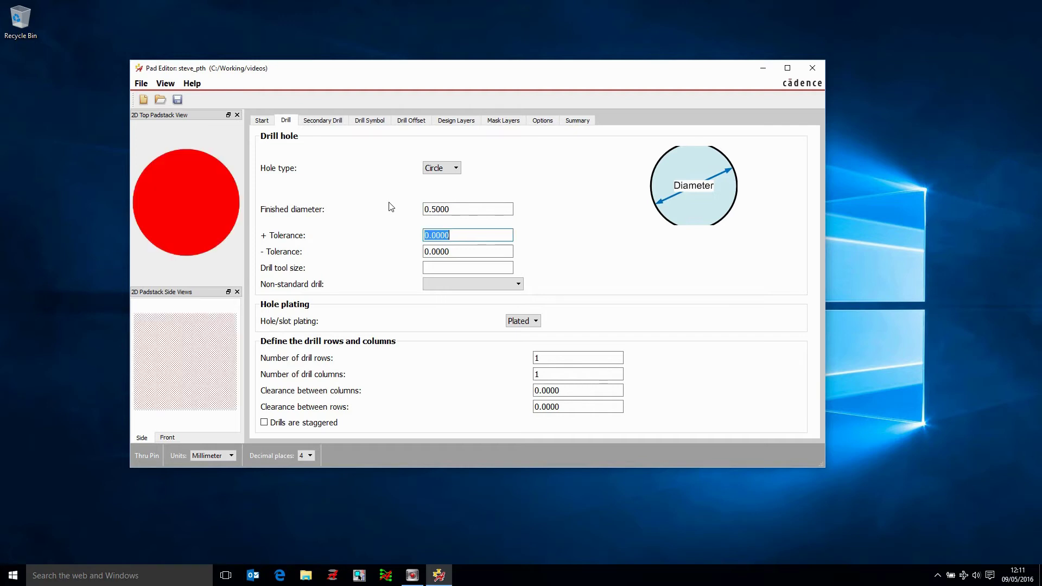
text(.1)
key(Tab)
text(.1)
key(Tab)
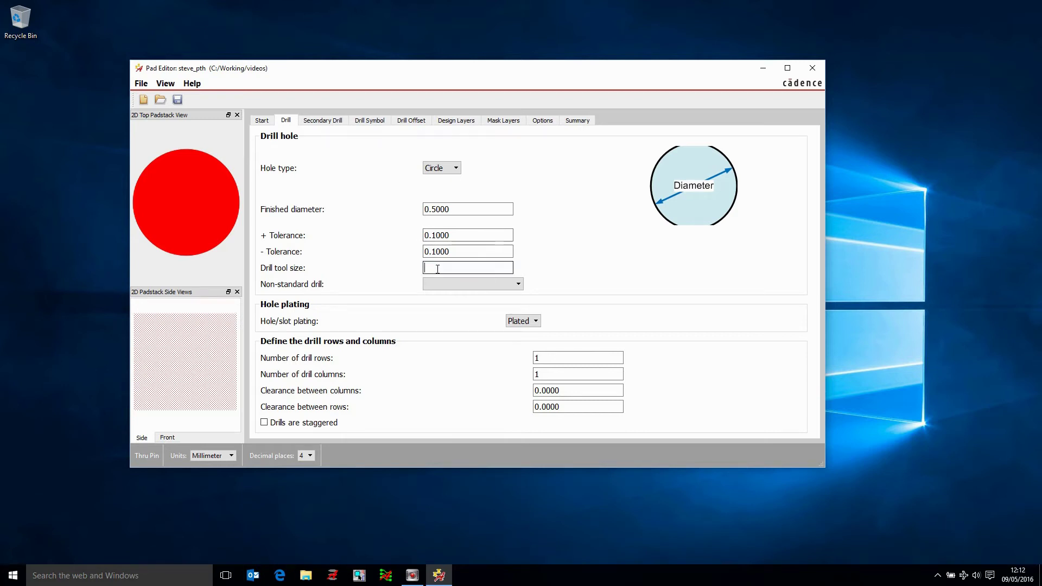
Step: Leave the non-standard drill blank and keep the hole Plated
click(519, 283)
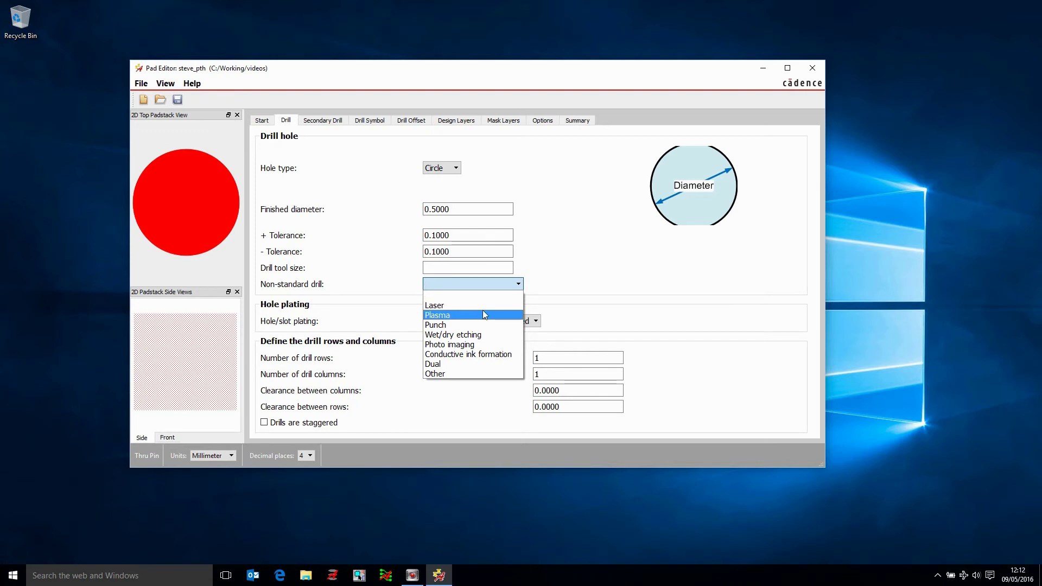
click(483, 297)
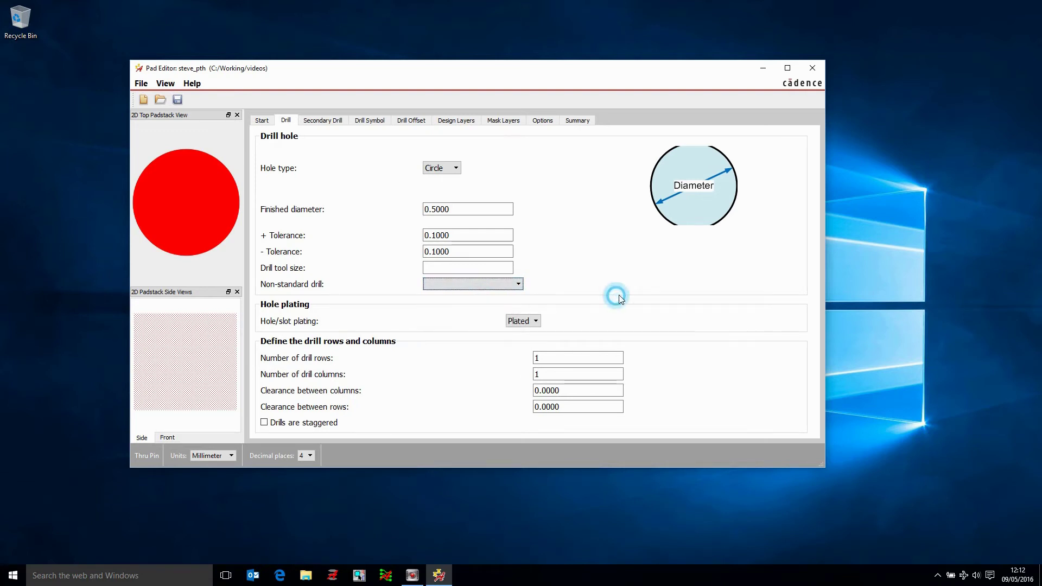
click(531, 321)
click(522, 328)
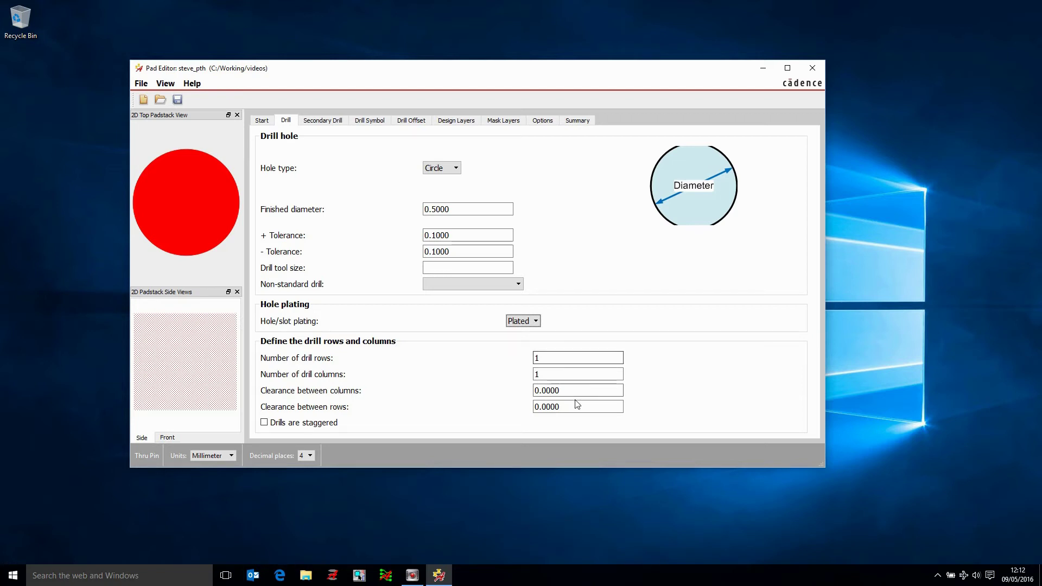
Step: Set the drill symbol figure to Circle with characters 'A' and 0.5 mm diameter
click(336, 119)
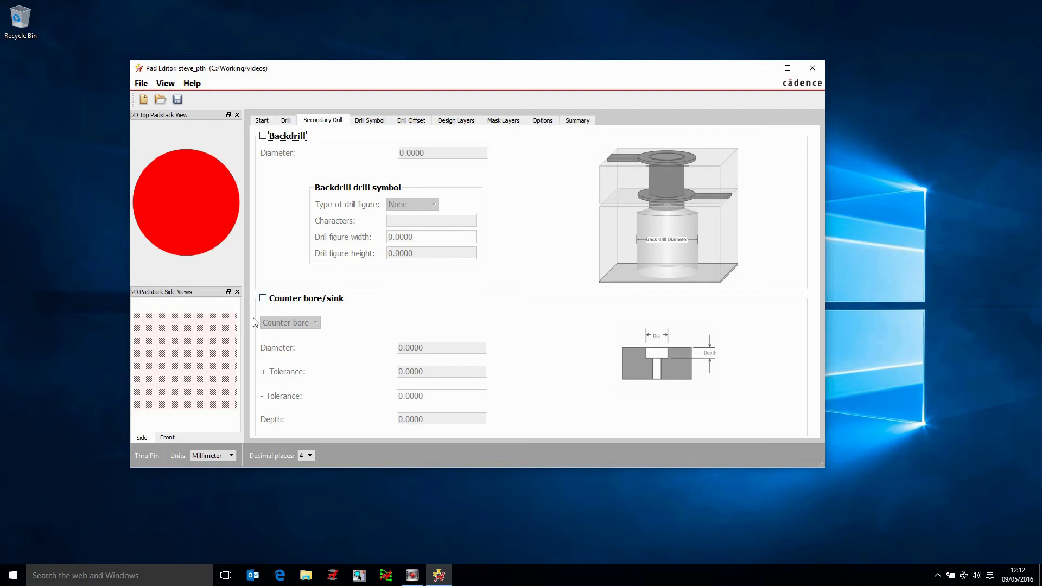
click(371, 121)
click(562, 160)
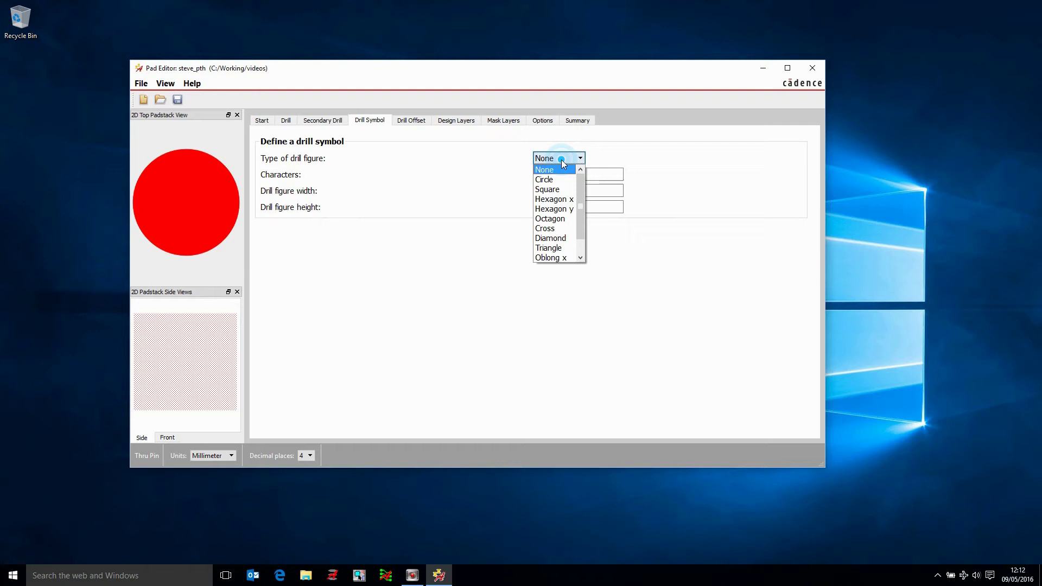
click(549, 177)
click(549, 174)
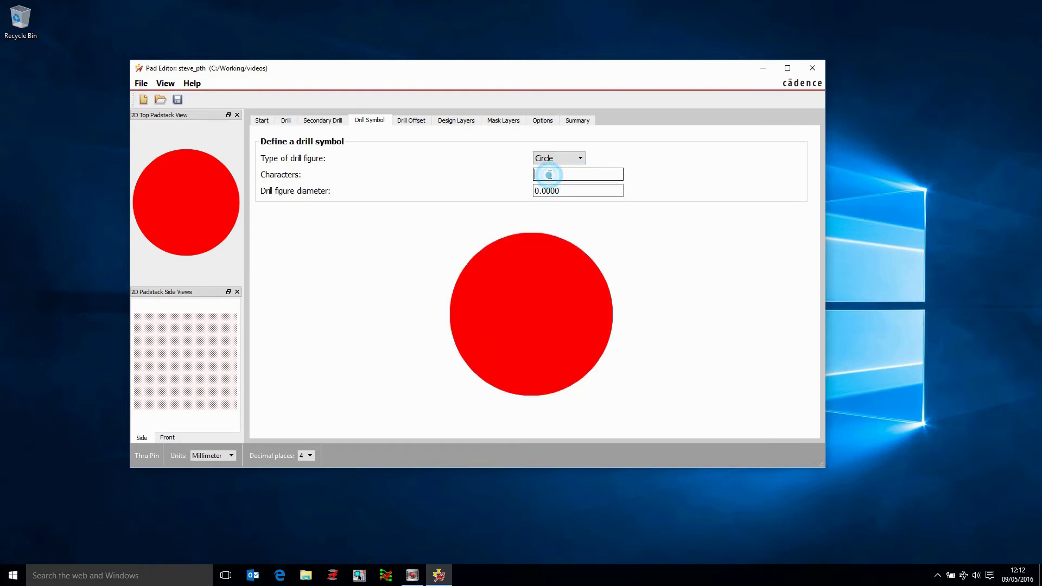
text(A)
key(Tab)
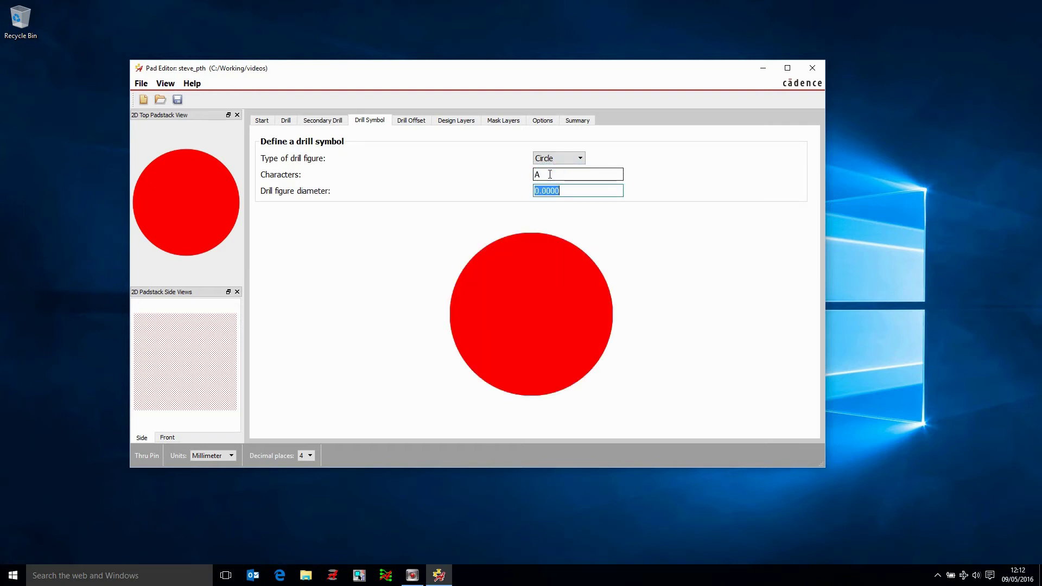
text(0.5)
key(Tab)
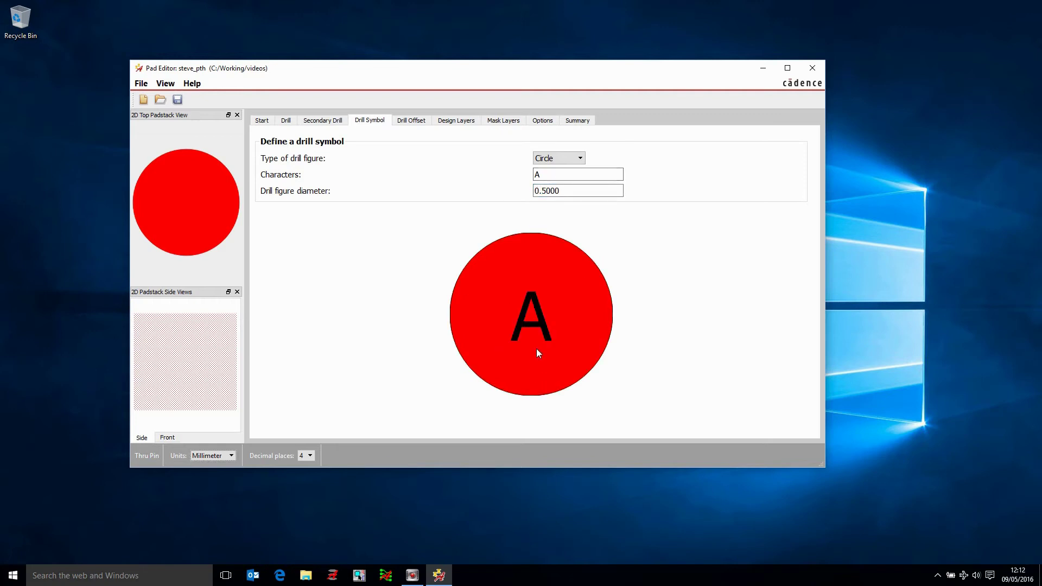
Step: Give the BEGIN LAYER a 1 mm circular regular pad
click(413, 120)
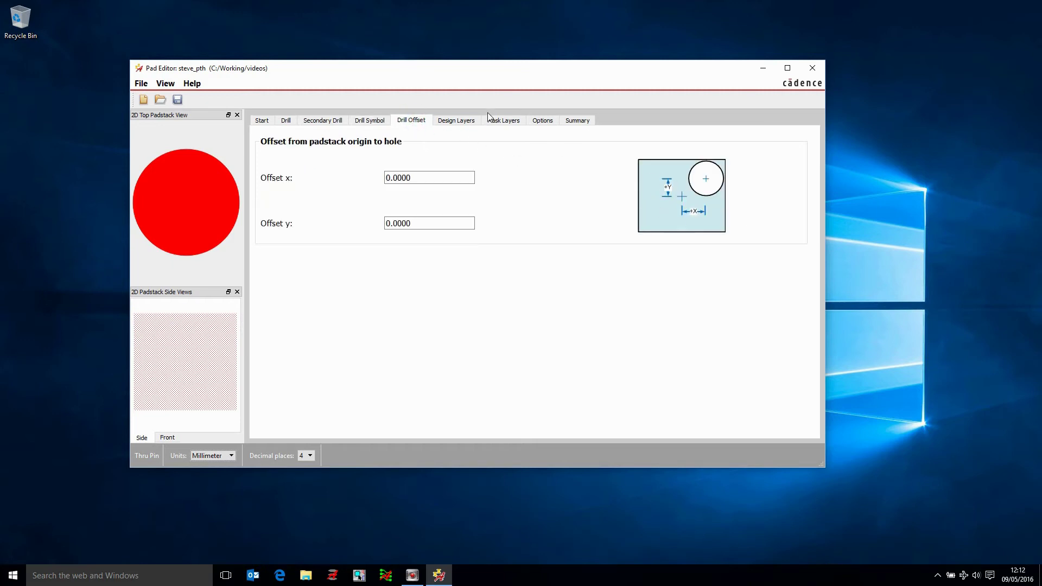
click(450, 122)
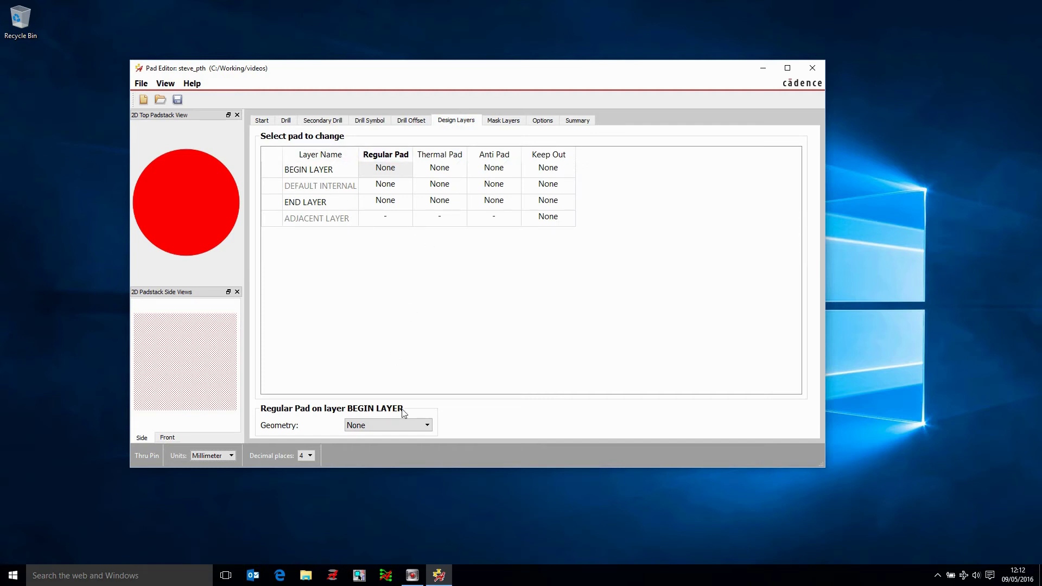
click(361, 426)
click(364, 445)
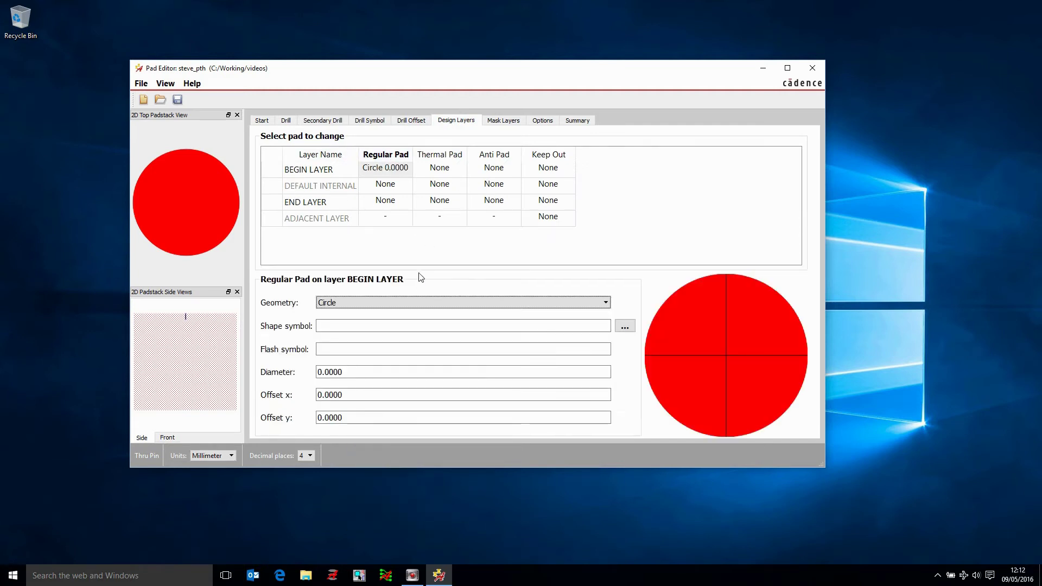
double_click(347, 372)
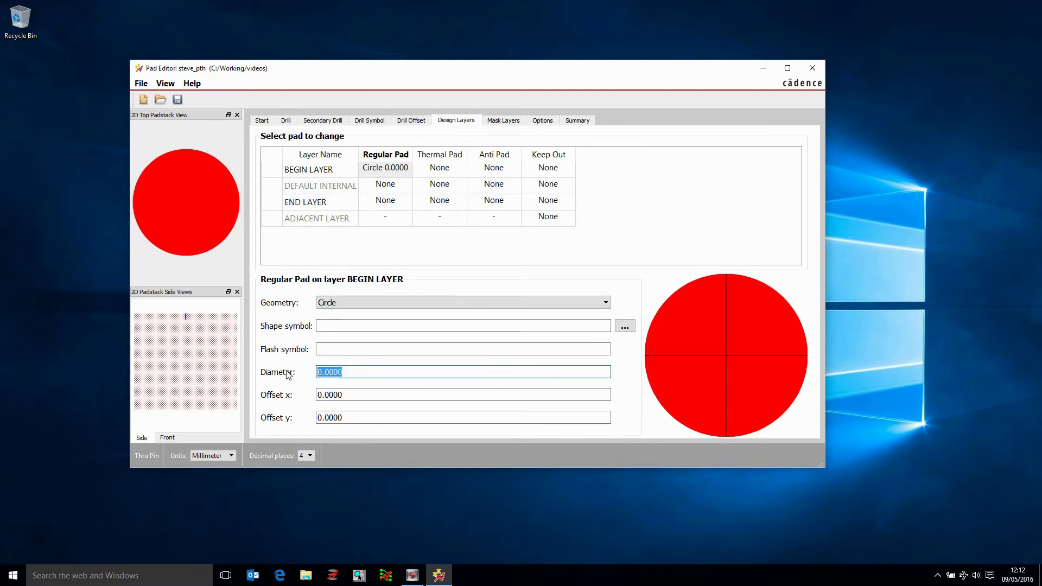
text(1)
key(Tab)
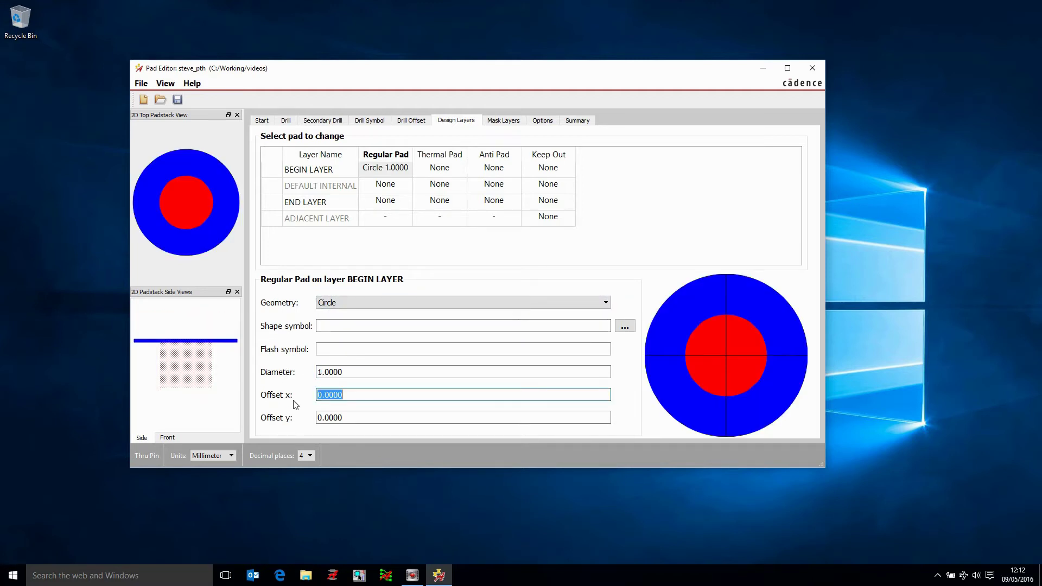
Step: Copy the 1 mm circle pad from BEGIN LAYER into DEFAULT INTERNAL and END LAYER
right_click(320, 172)
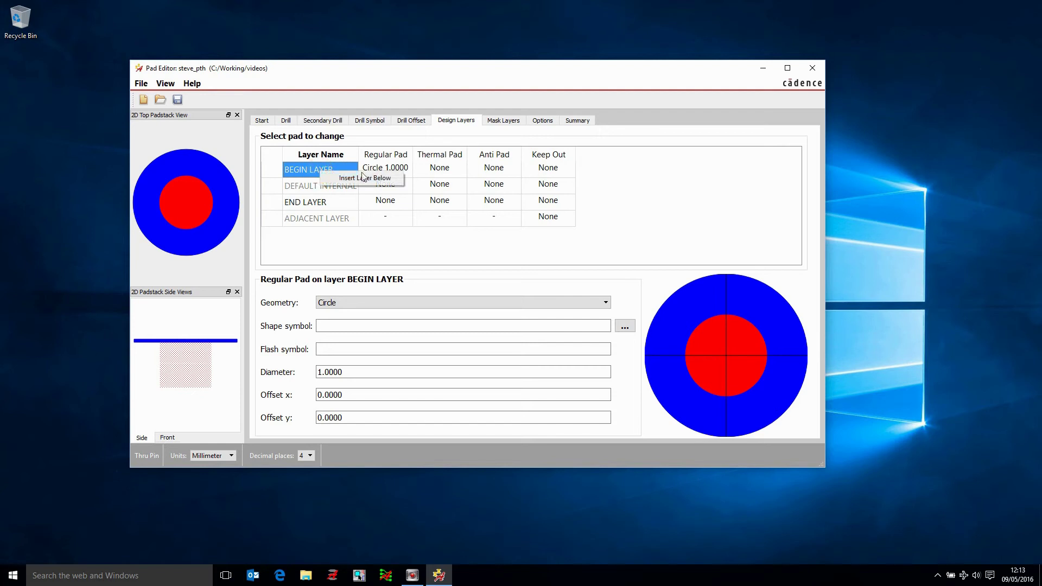
click(385, 170)
right_click(390, 168)
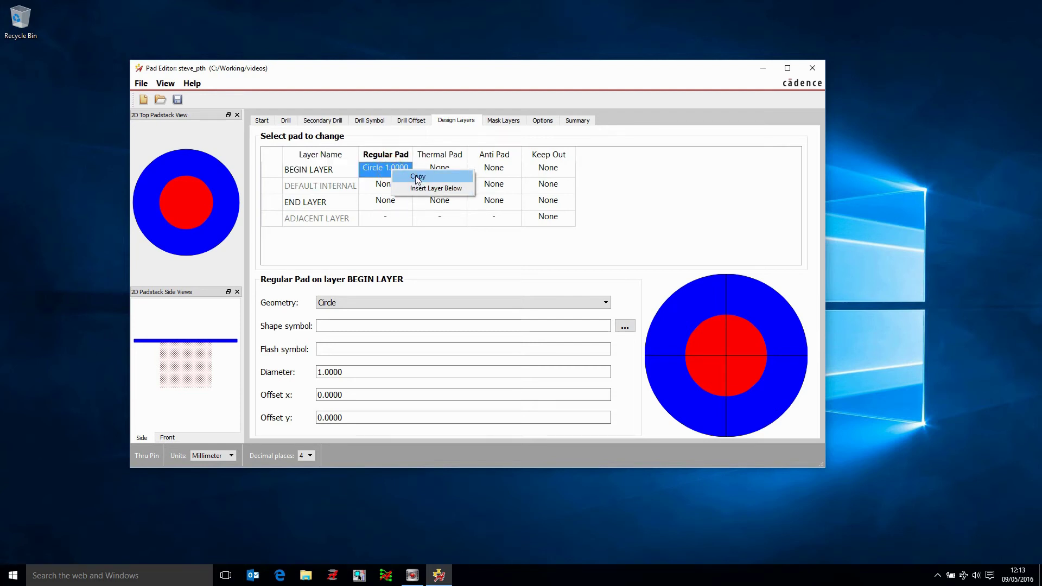
click(417, 177)
click(395, 185)
right_click(397, 185)
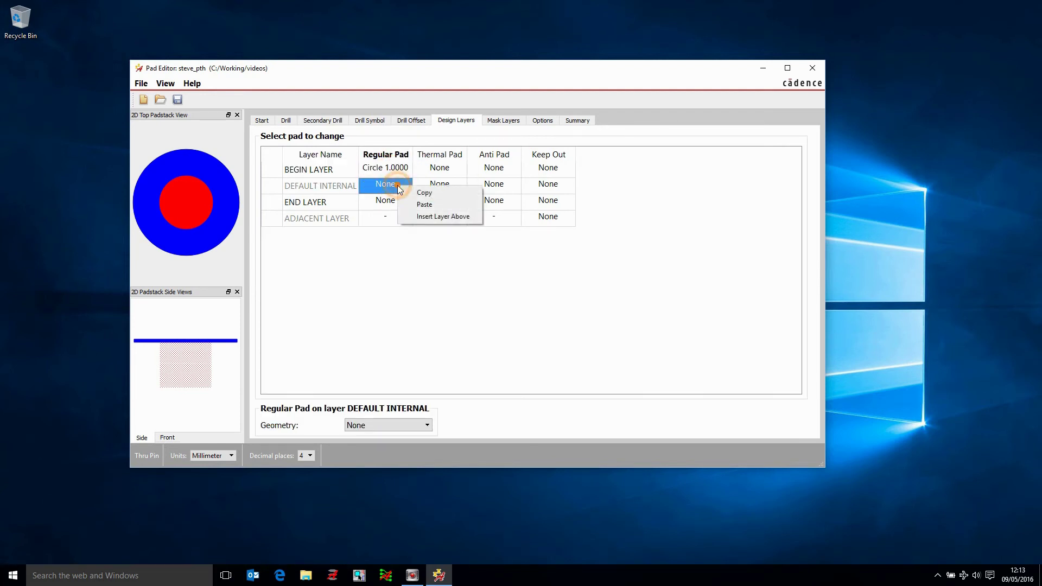
click(424, 205)
click(395, 201)
right_click(395, 202)
click(419, 221)
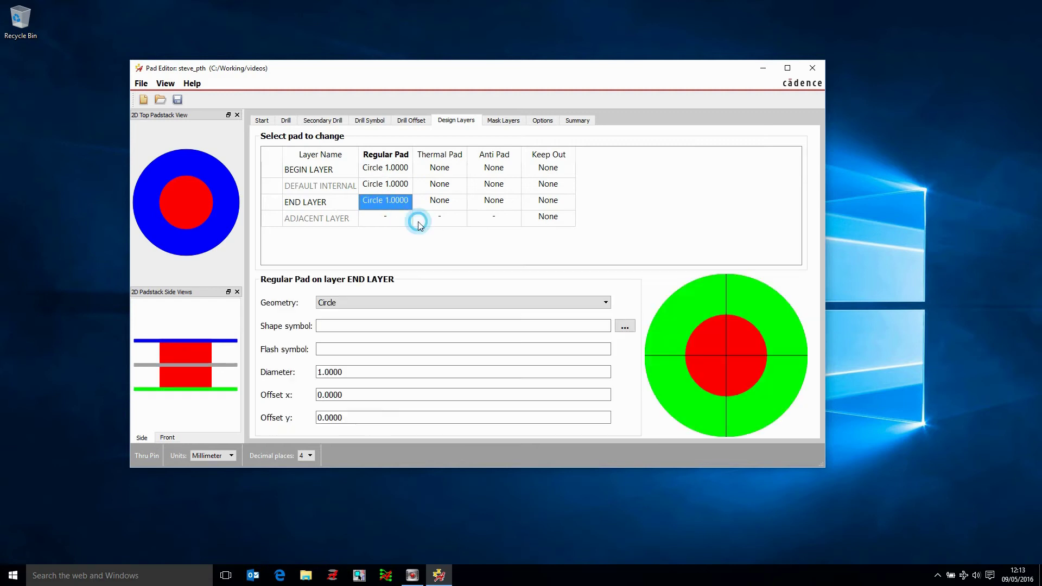
Step: Inspect the adjacent-layer keep-out geometry choices, leaving them unchanged
click(564, 219)
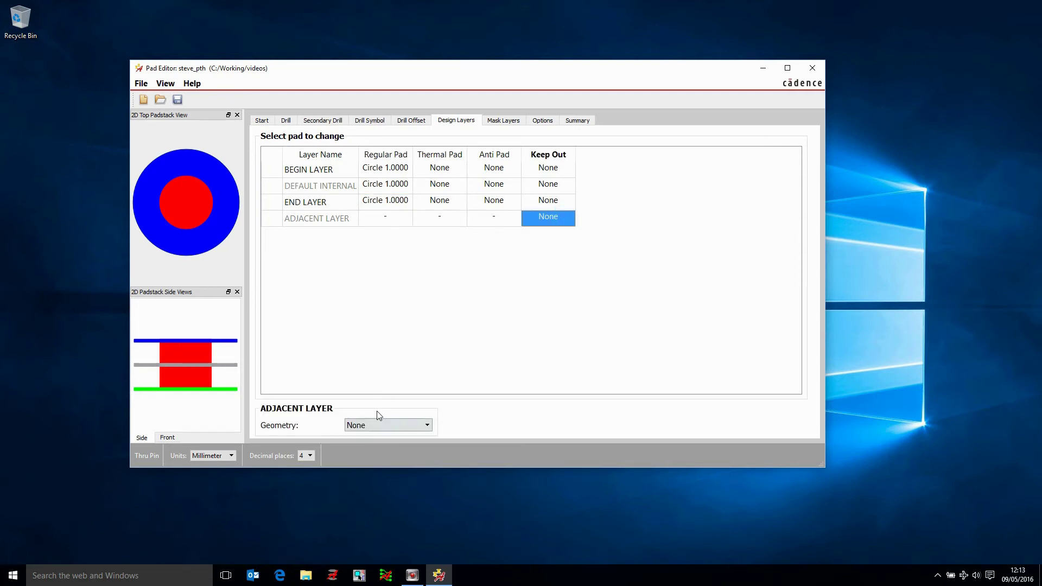
click(373, 424)
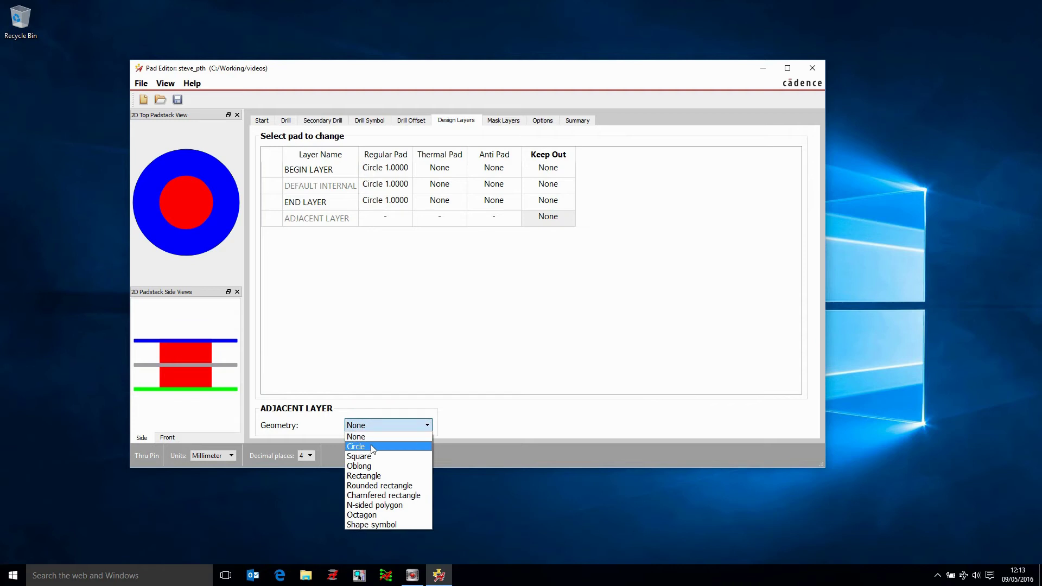
key(Escape)
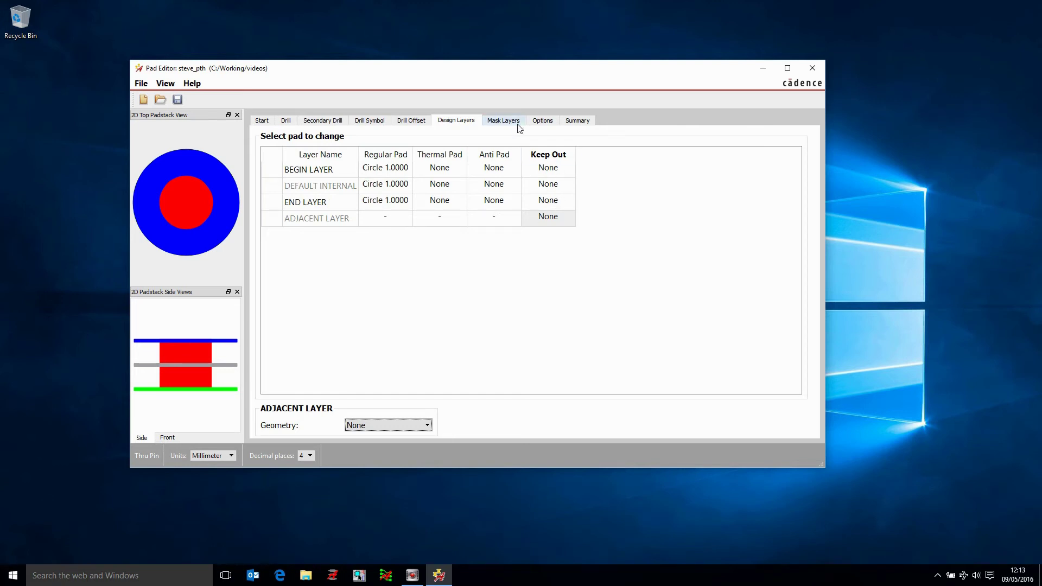
Step: Give the SOLDERMASK_TOP layer a Circle pad with 1 mm diameter
click(498, 120)
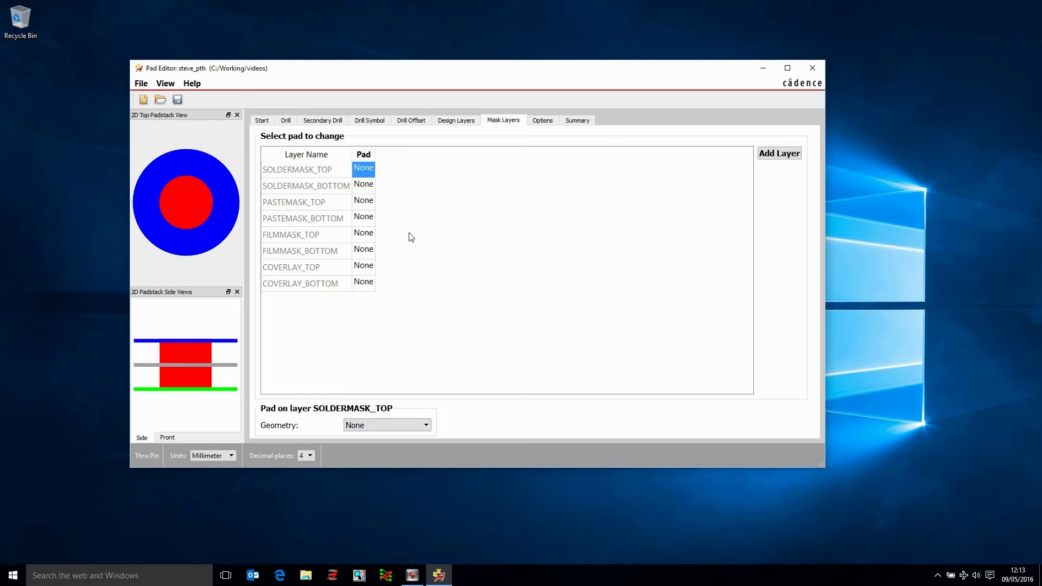
click(379, 424)
click(372, 450)
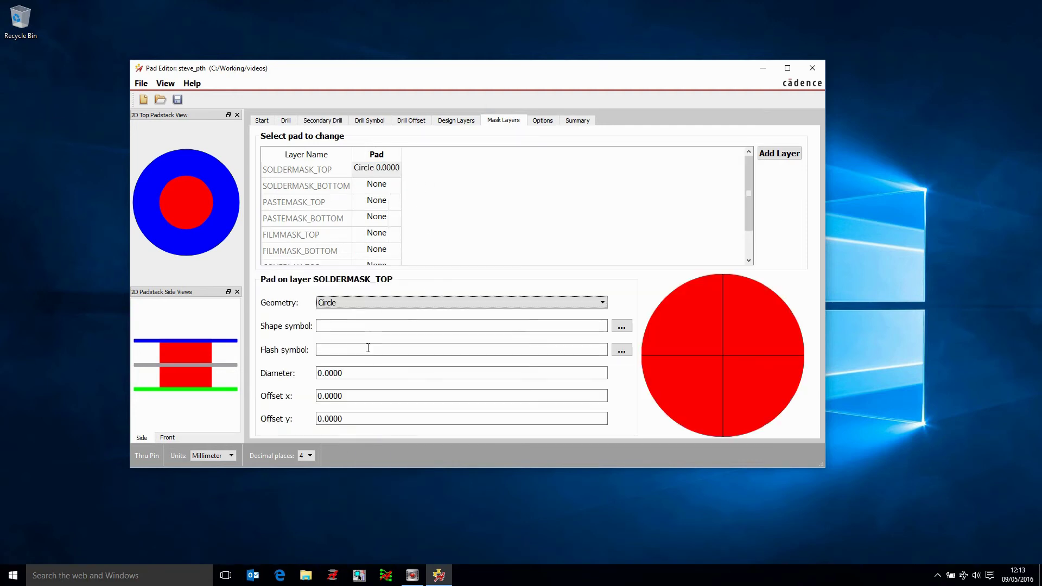
click(361, 373)
text(1)
key(Tab)
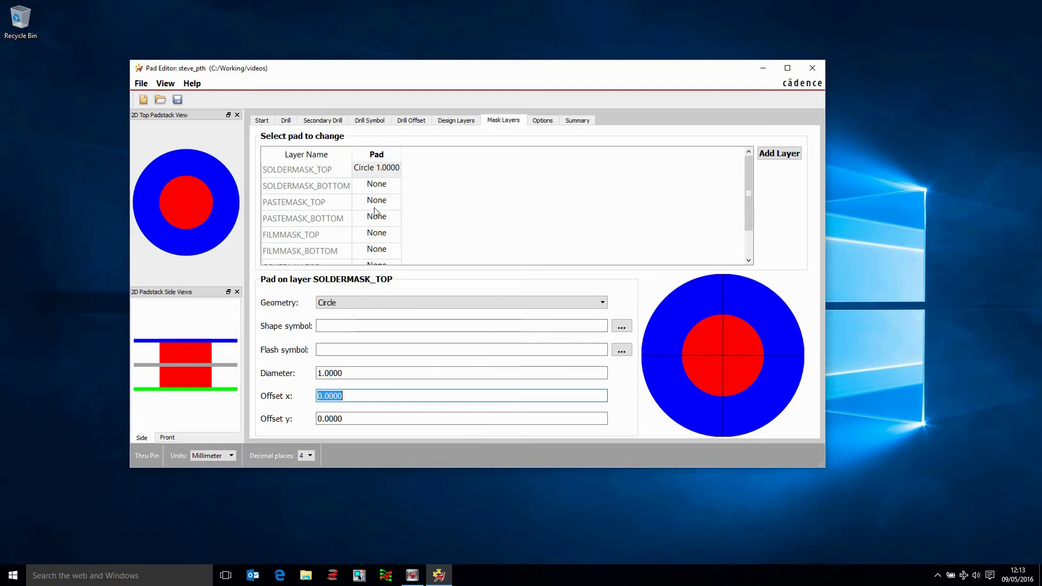
click(542, 120)
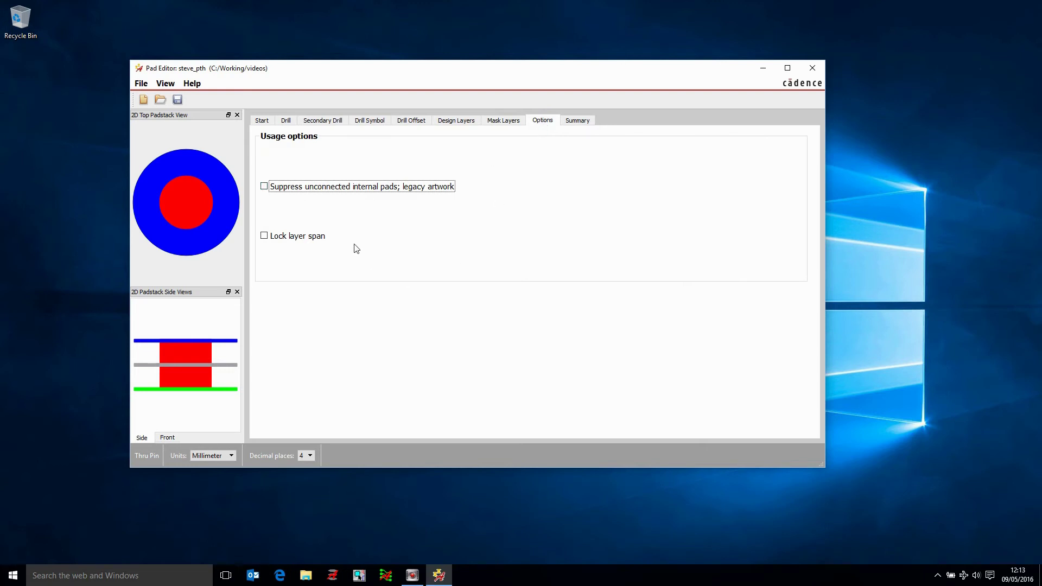
Step: Enable Suppress unconnected internal pads, review the Summary, and save steve_pth.pad
click(264, 187)
click(578, 120)
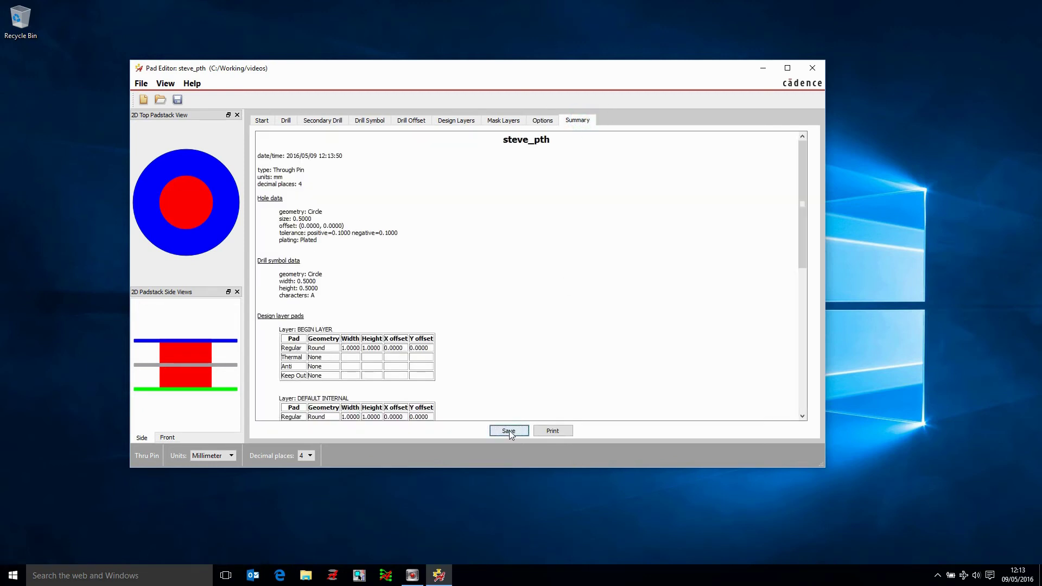
click(178, 100)
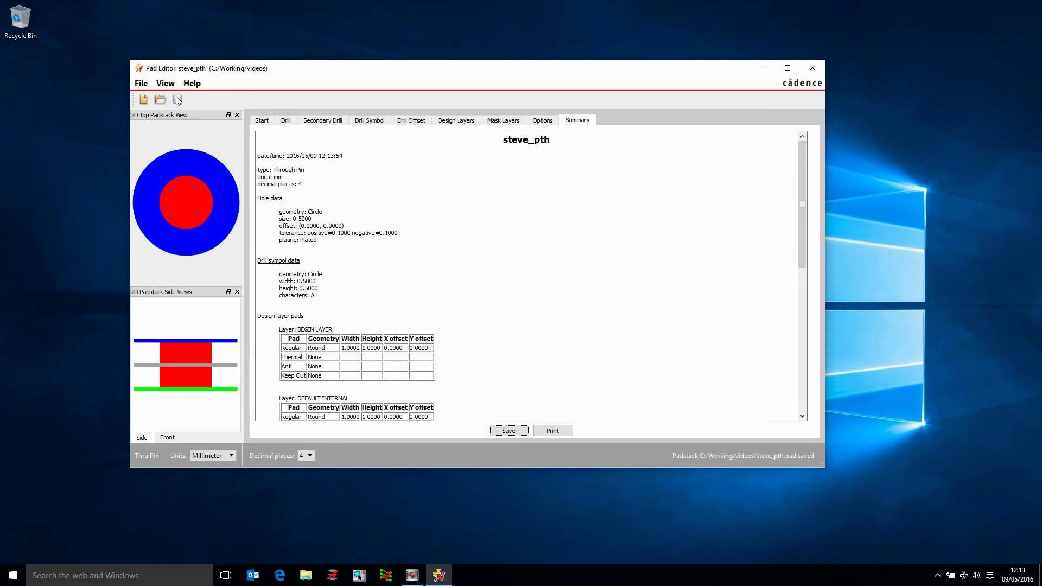
Step: Create a new SMD Pin padstack named steve_smd and view its Design Layers table
click(141, 84)
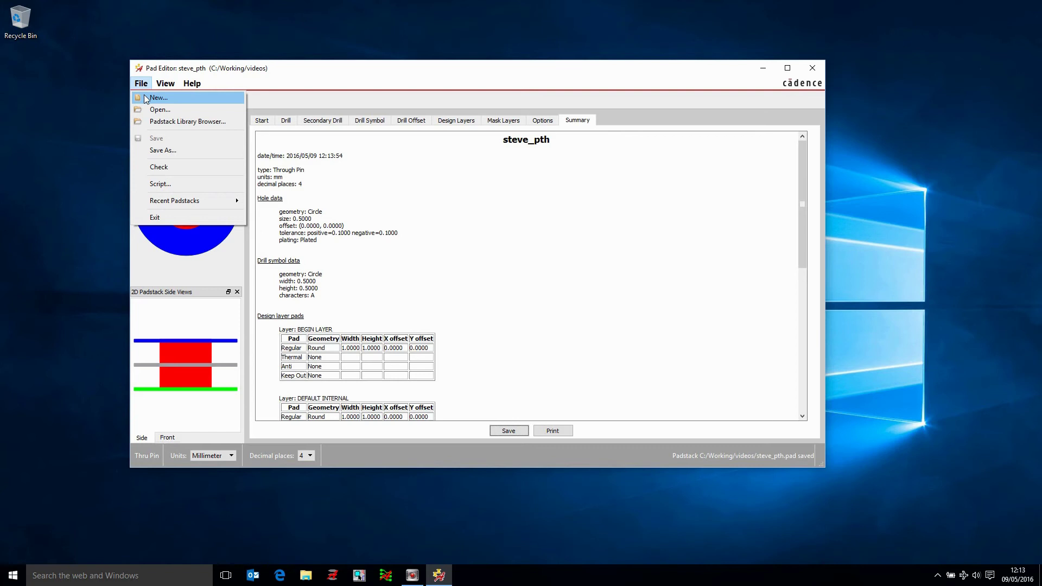
click(158, 98)
click(535, 280)
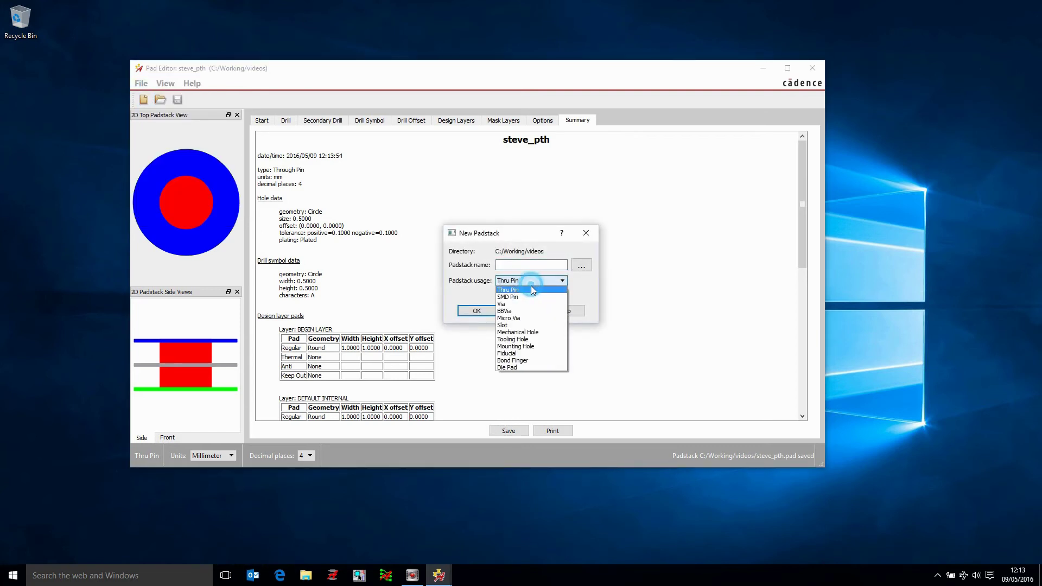
click(522, 301)
click(509, 264)
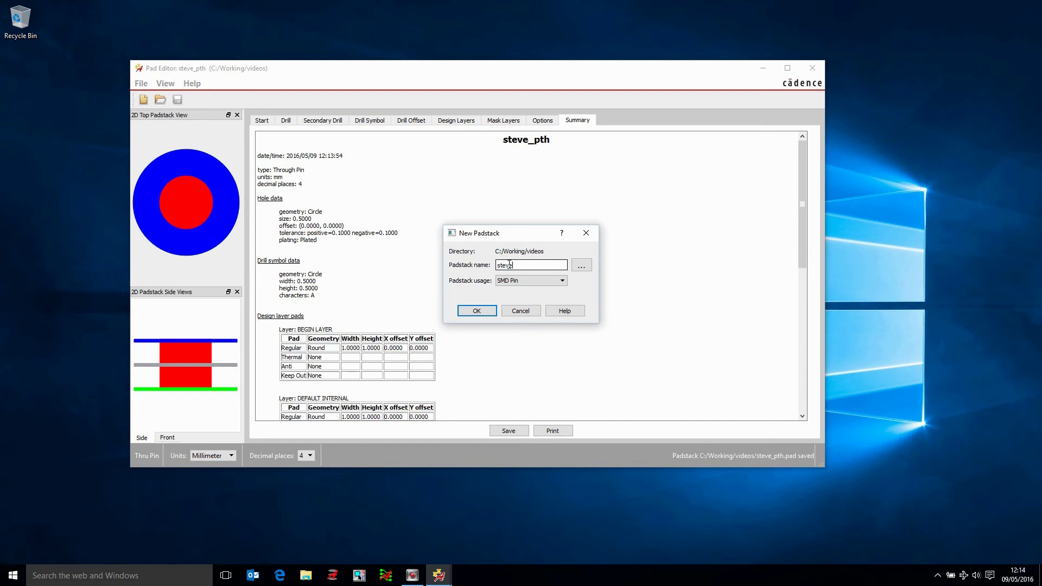
click(476, 311)
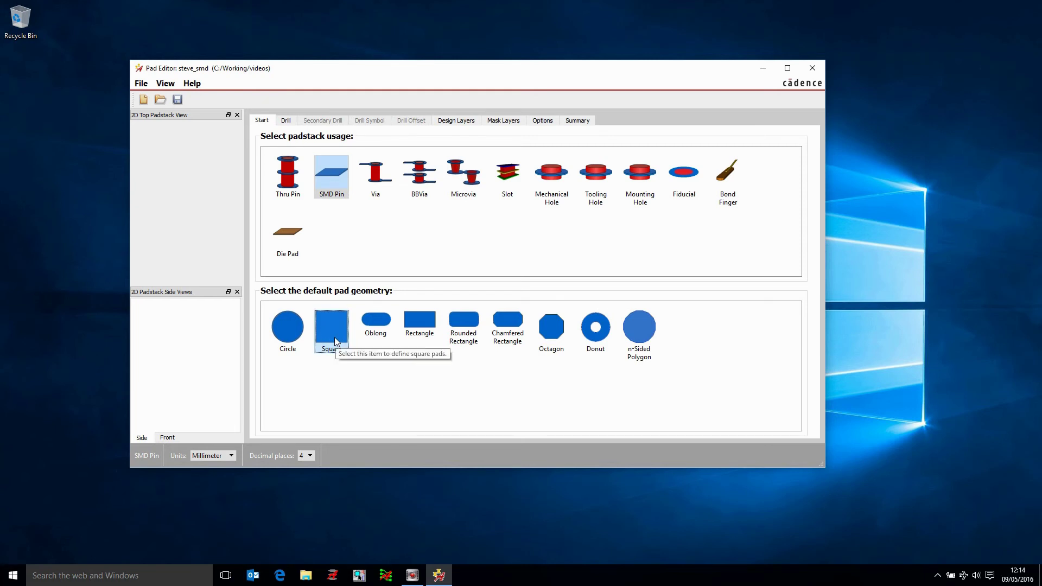
click(456, 121)
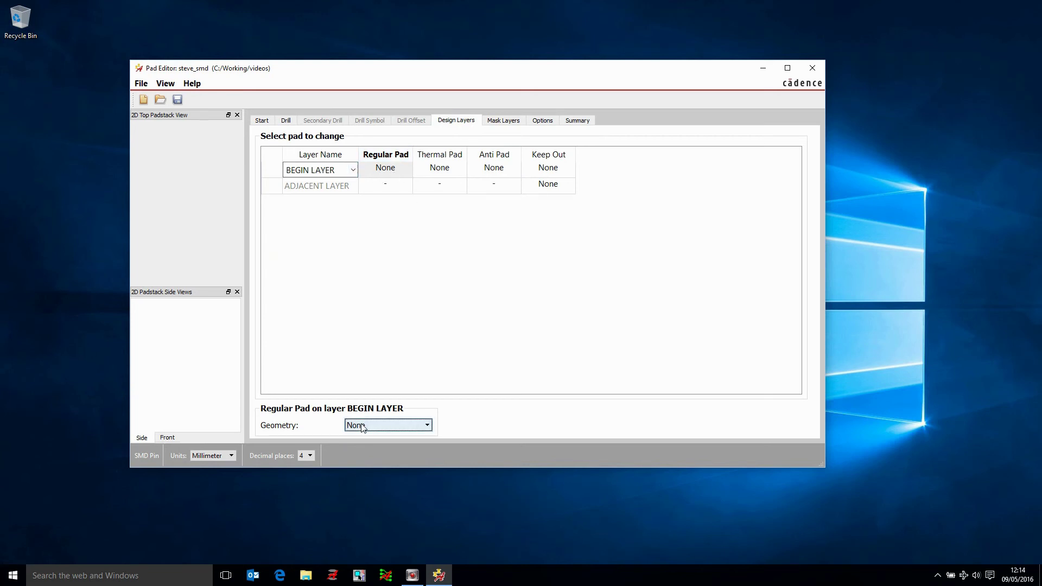
Step: Make the begin-layer pad a 4 mm square, correcting a mistyped 45 width
click(388, 425)
click(361, 456)
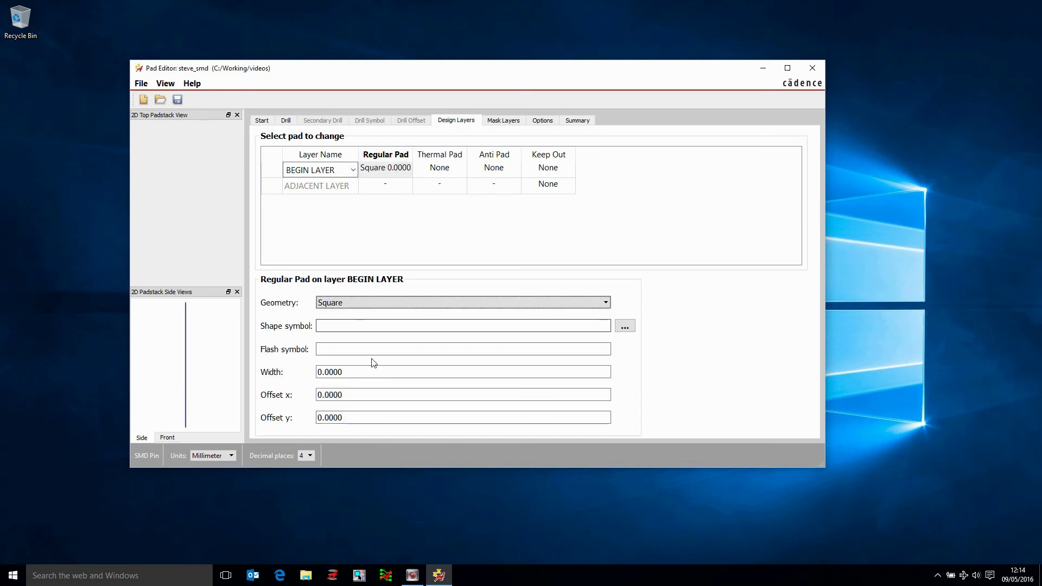
double_click(373, 372)
triple_click(377, 373)
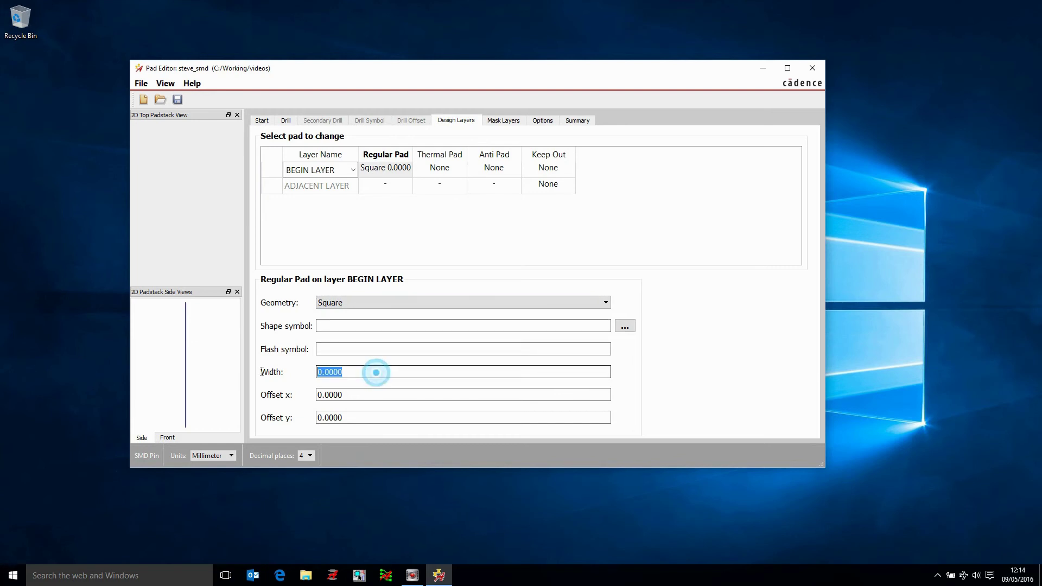
text(45)
key(Tab)
triple_click(350, 371)
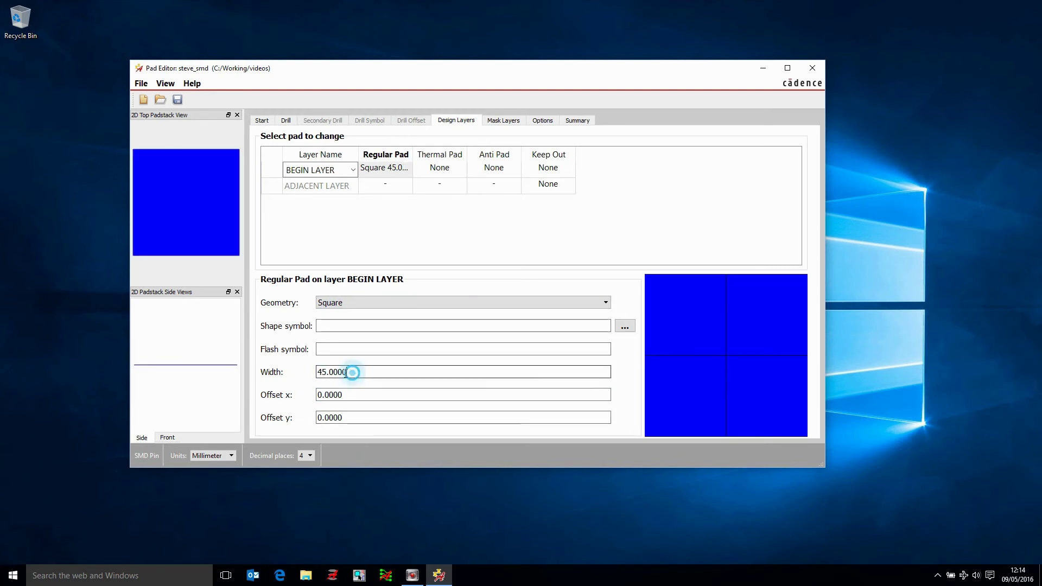
text(4)
key(Tab)
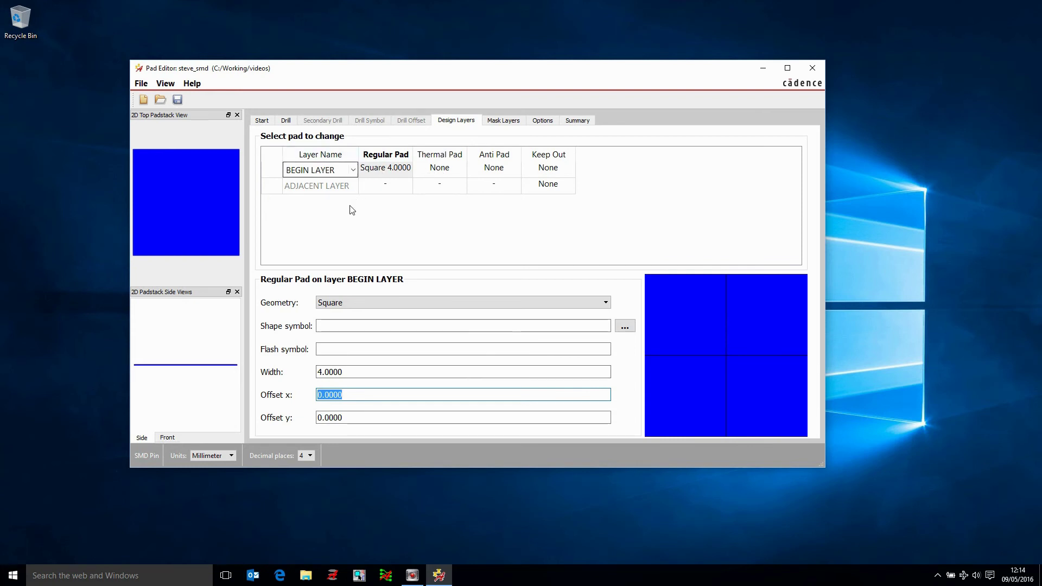
Step: Give SOLDERMASK_TOP a 4 mm square pad
click(510, 123)
click(385, 424)
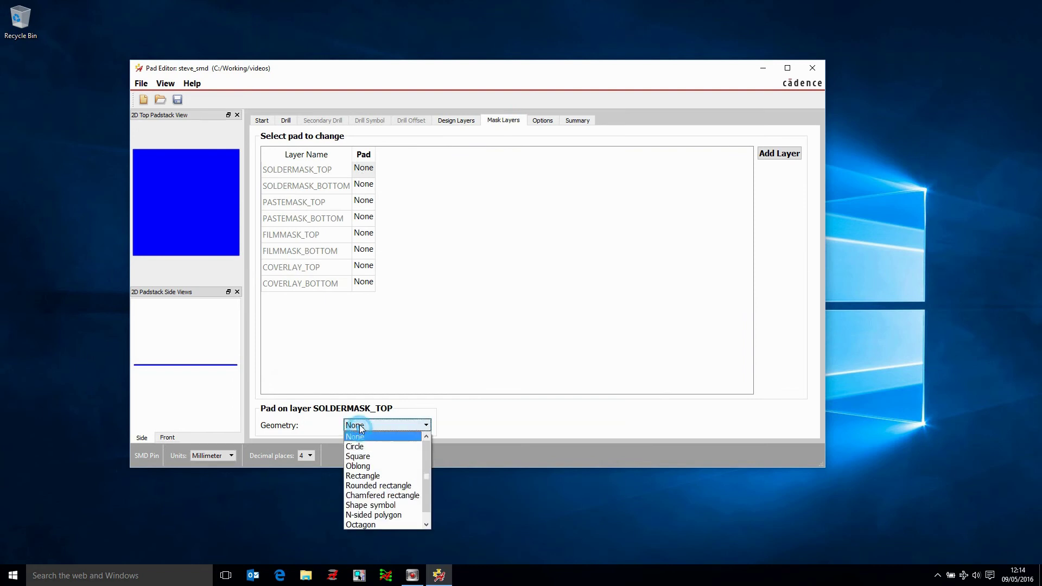
click(361, 462)
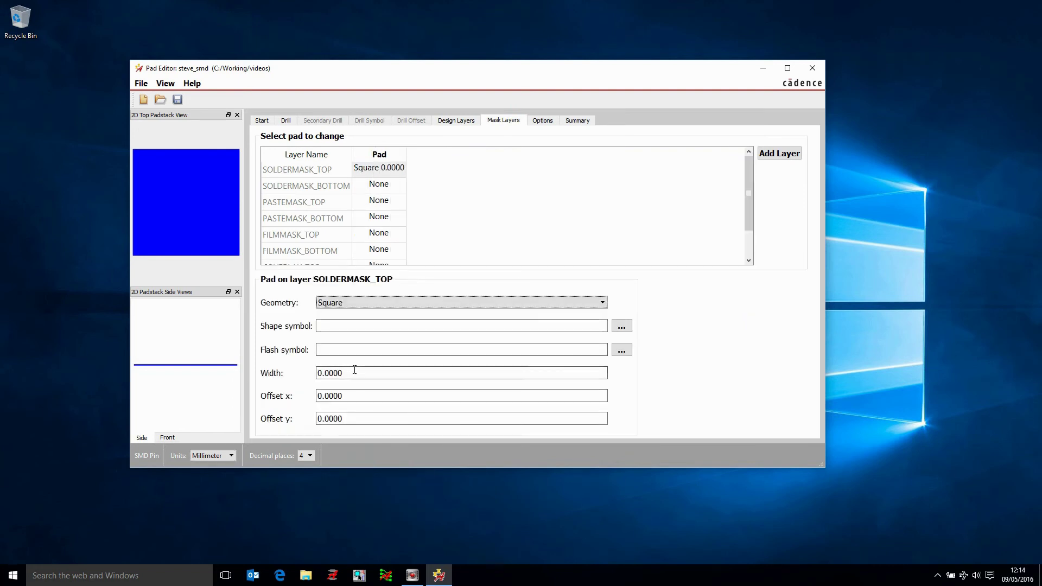
double_click(349, 372)
text(4)
key(Tab)
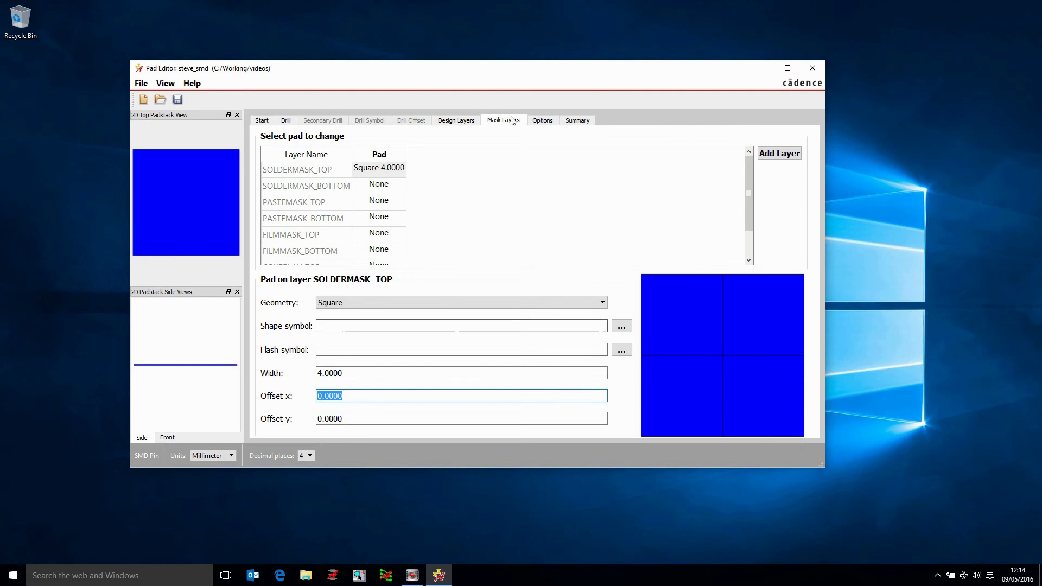
Step: Set the PASTEMASK_TOP pad geometry to Flash
click(373, 207)
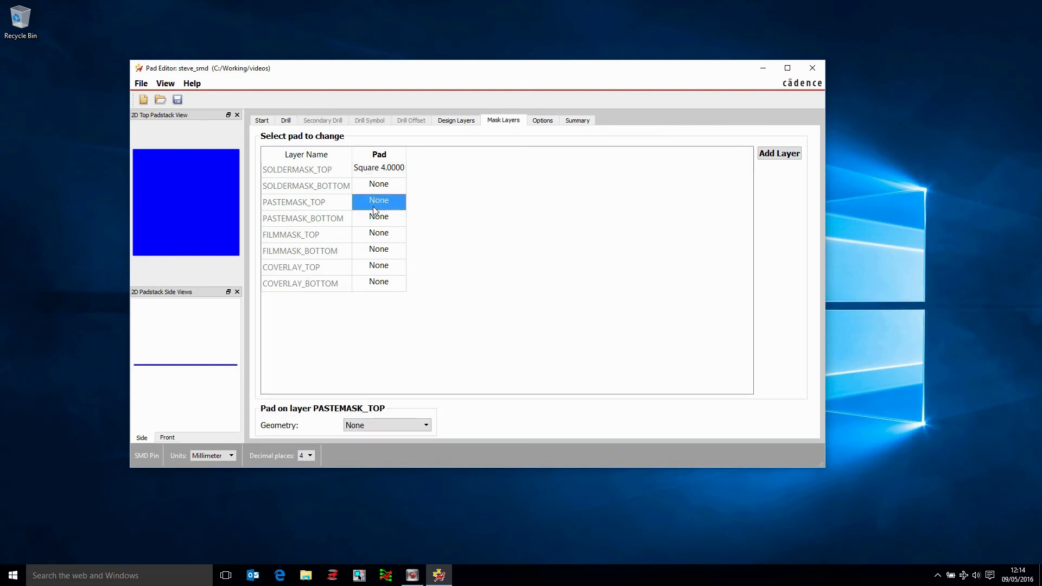
click(369, 427)
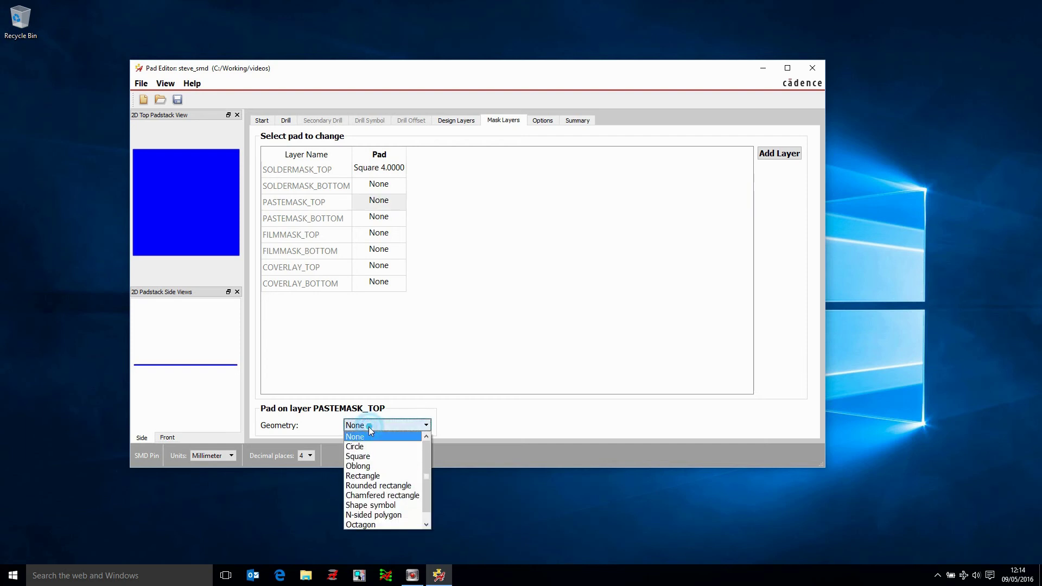
scroll(363, 524, down, 1)
click(360, 524)
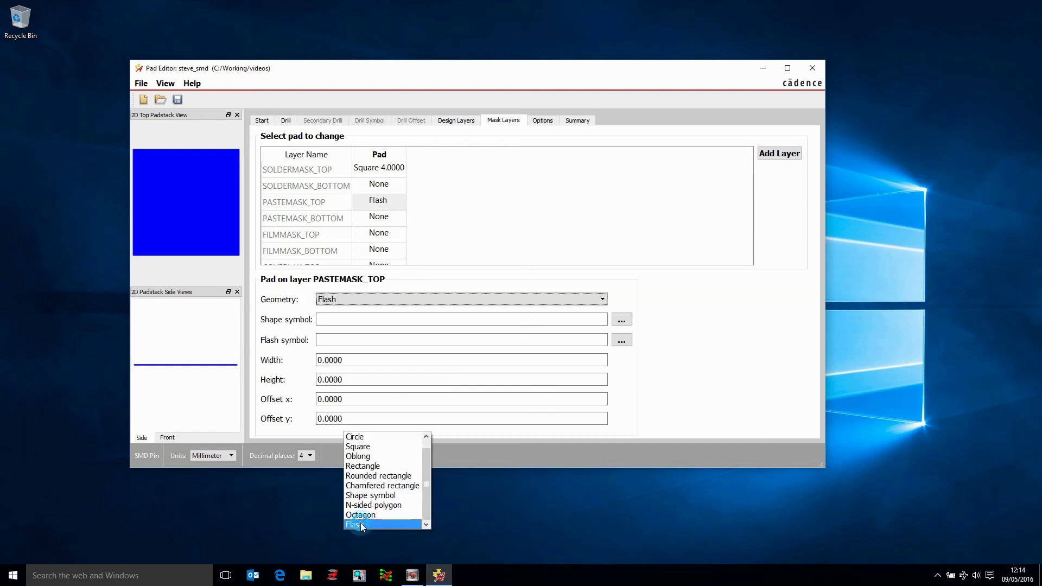
click(325, 339)
Step: Start a new flash symbol named steve_flash for the top paste mask, opening steve_flash.dra in Allegro
click(621, 341)
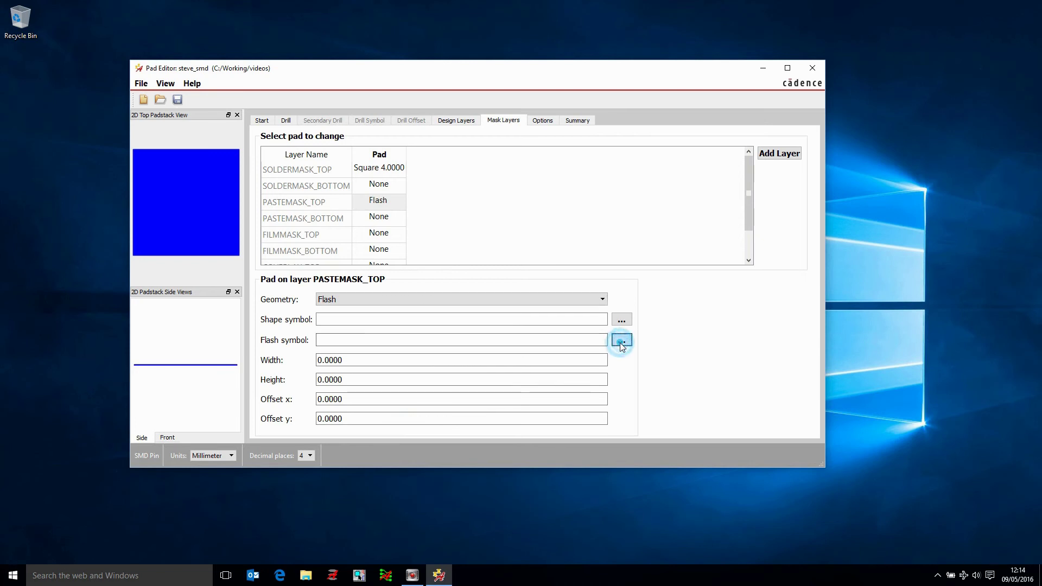
drag(529, 276, 539, 247)
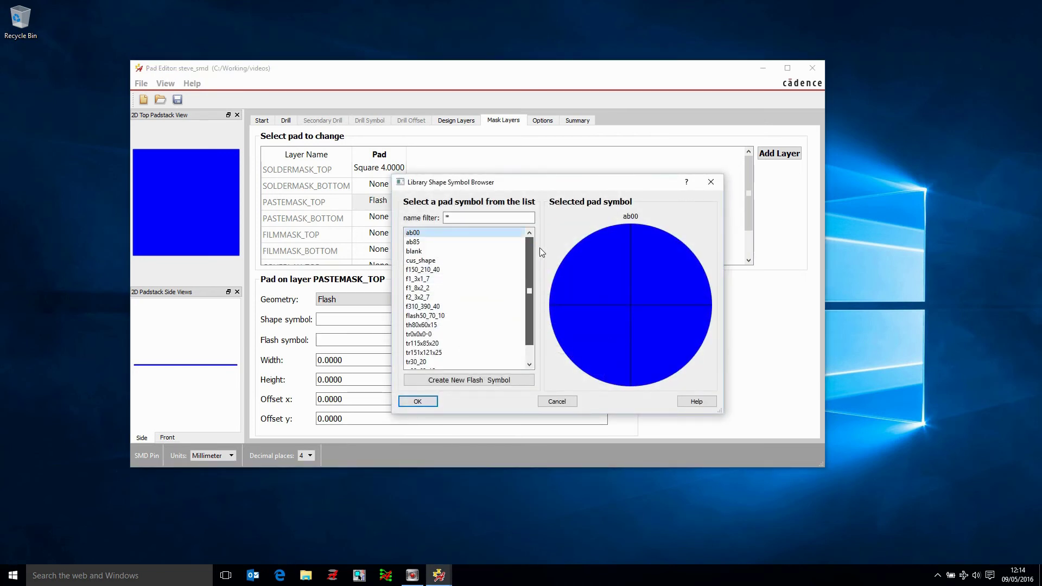
click(462, 380)
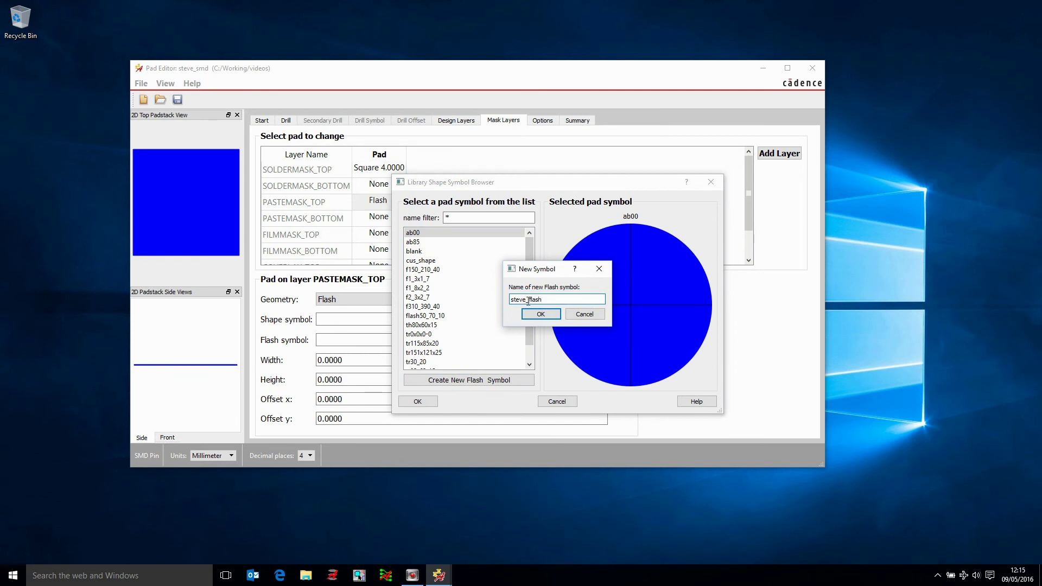
click(539, 314)
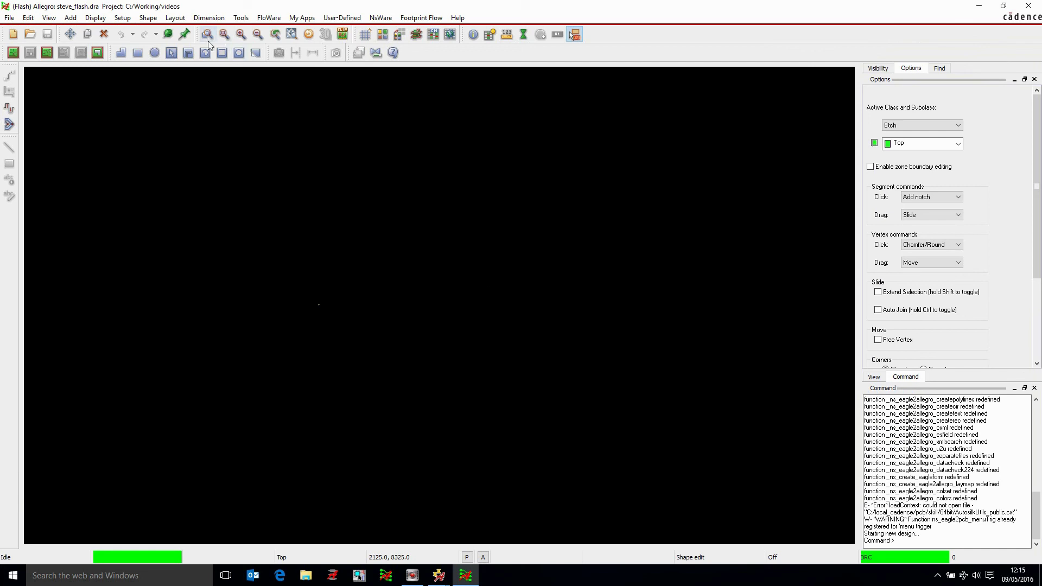
Step: Set the flash symbol's design units to Millimeter in Design Parameters, accepting the units warning
click(123, 17)
click(147, 28)
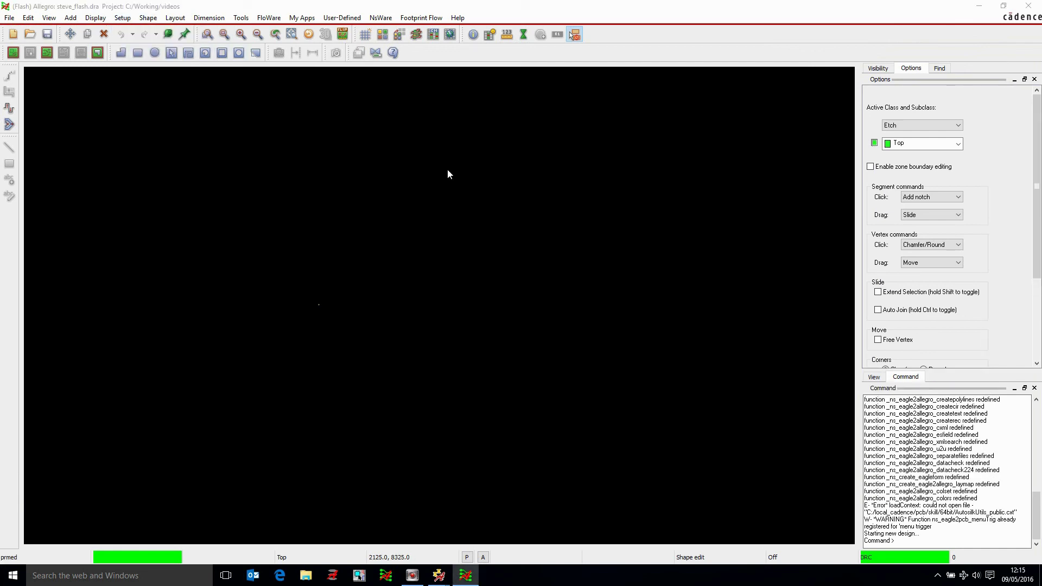
click(240, 102)
click(320, 145)
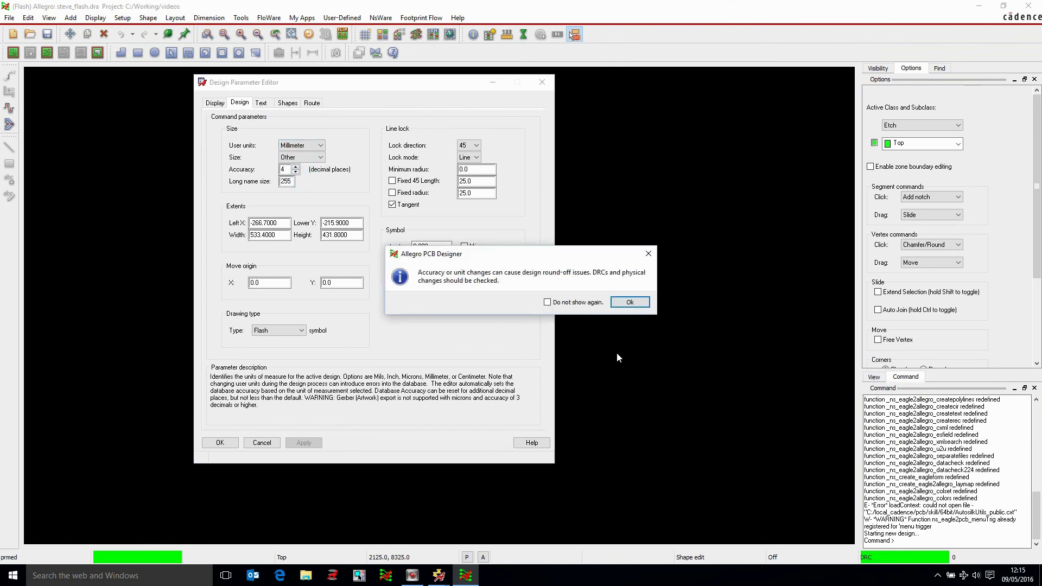
click(619, 302)
click(220, 442)
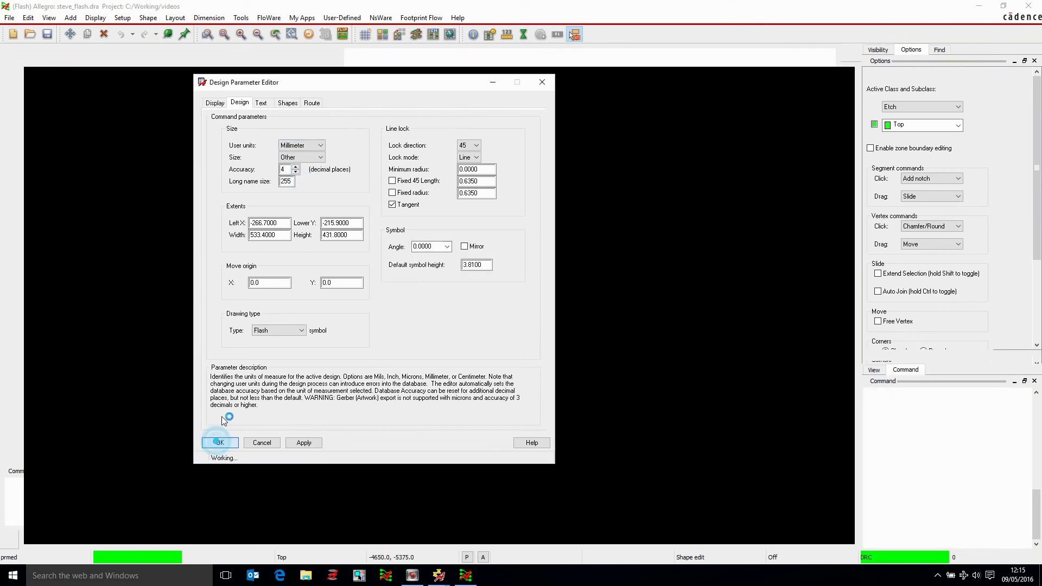
Step: Enter 0.5 as the All Etch grid spacing for both x and y
click(123, 18)
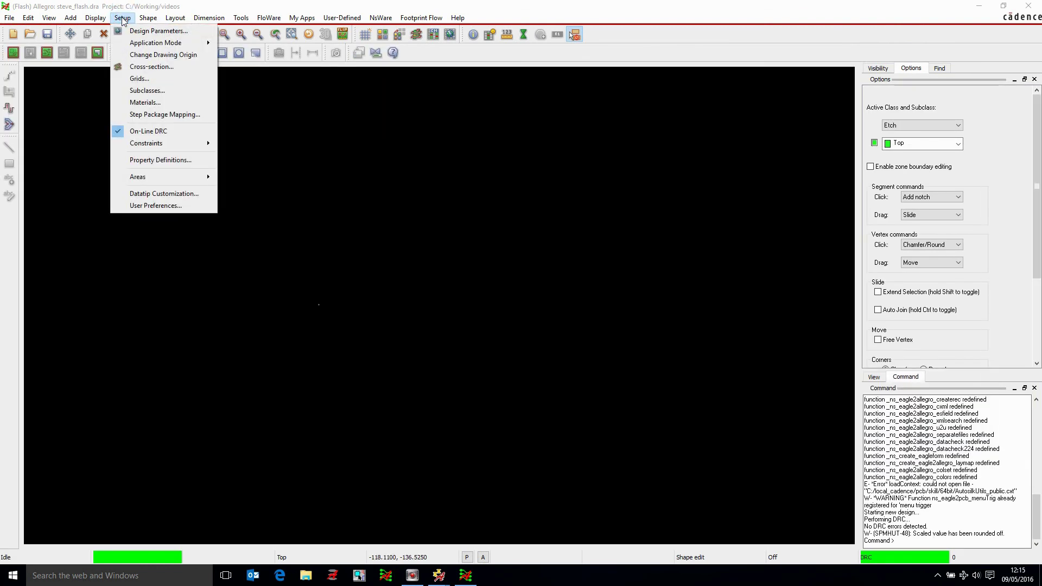
click(152, 82)
click(410, 234)
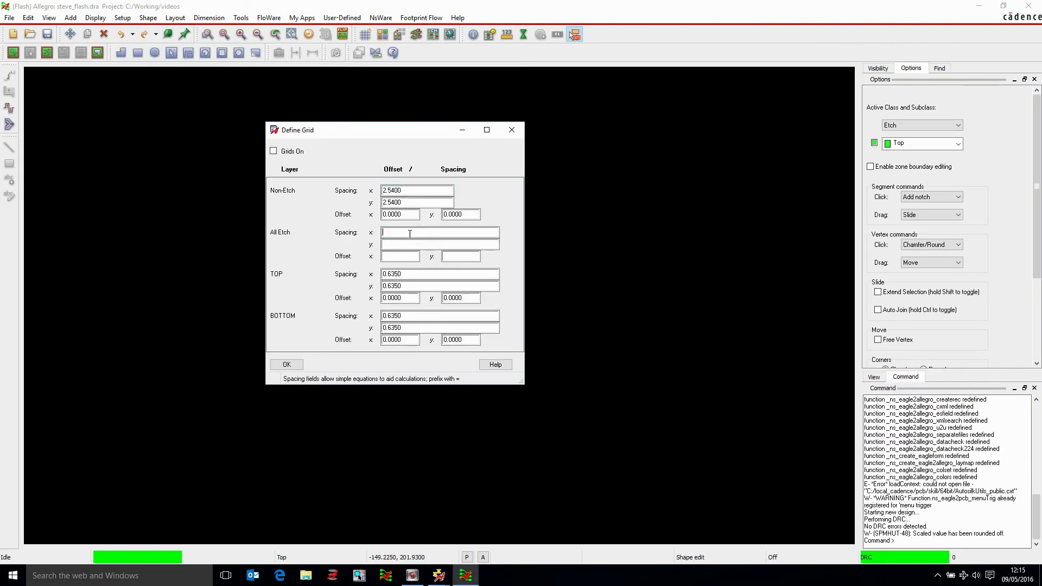
text(.5)
key(Tab)
text(.5)
key(Tab)
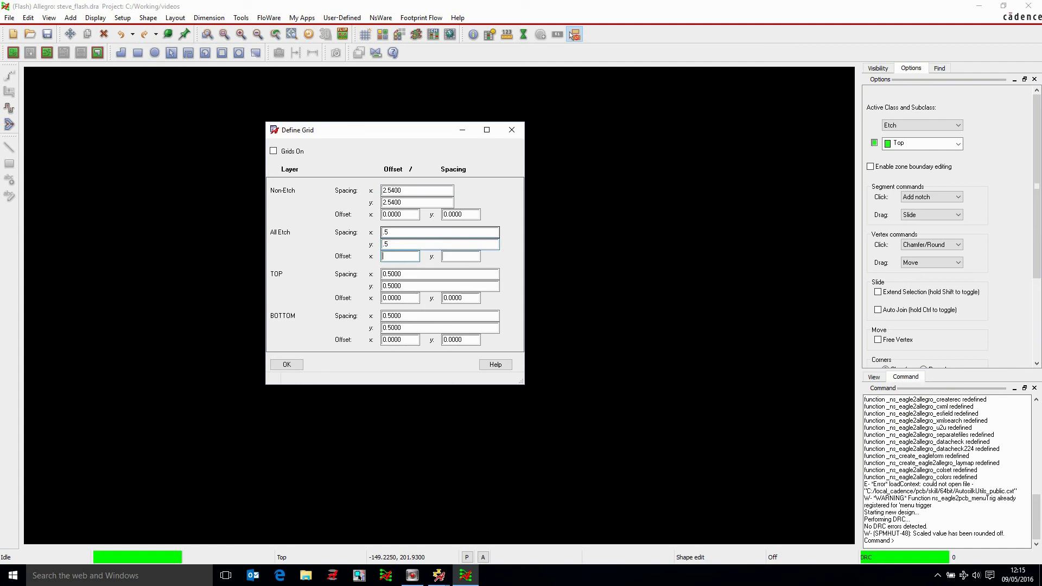
Step: Apply the 0.5 grid and draw the middle row of three 1 mm squares centred on the origin
click(284, 365)
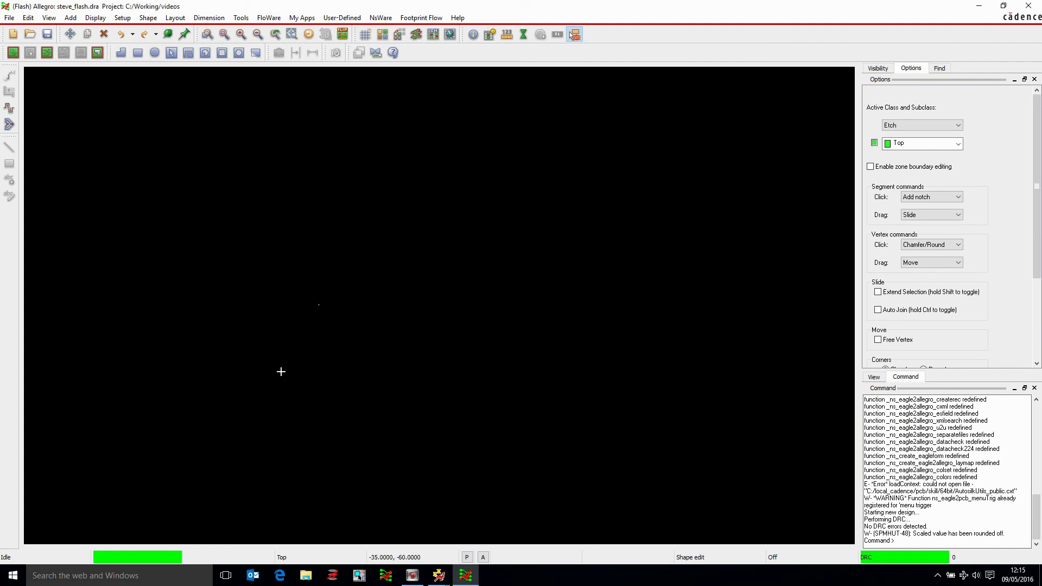
scroll(361, 145, up, 3)
click(137, 52)
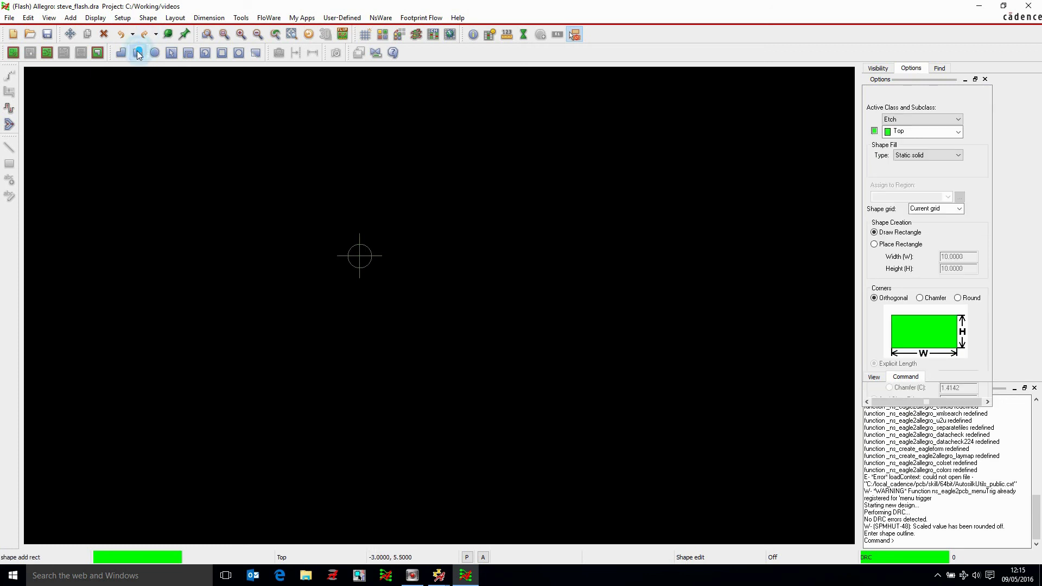
click(341, 274)
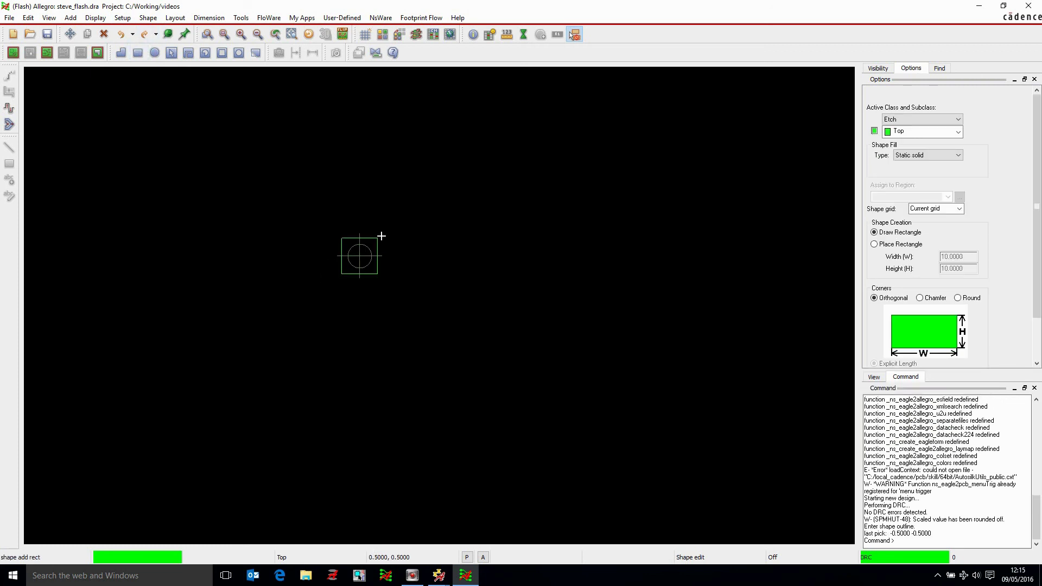
click(378, 238)
click(395, 274)
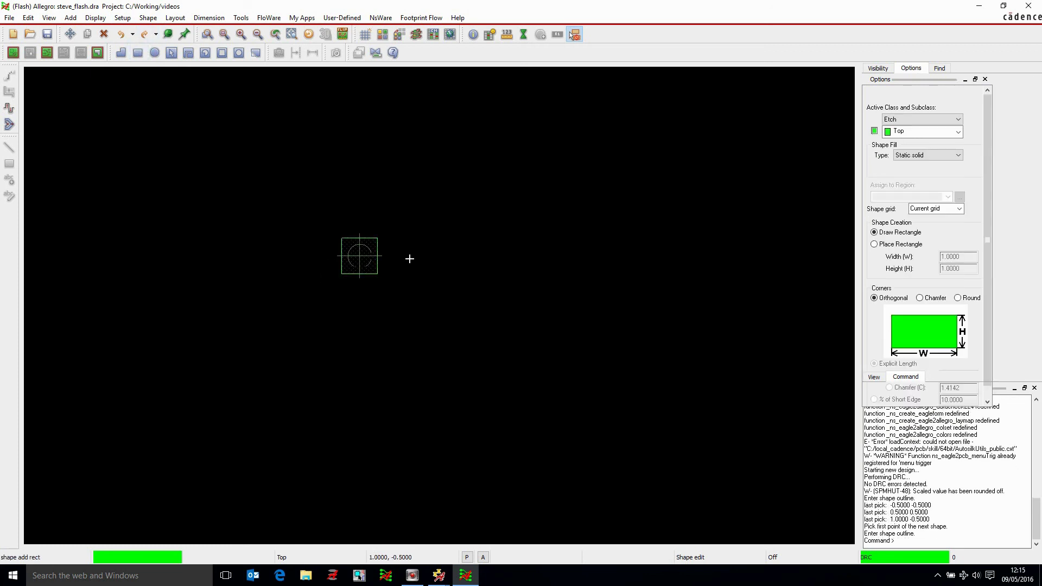
click(431, 238)
click(326, 271)
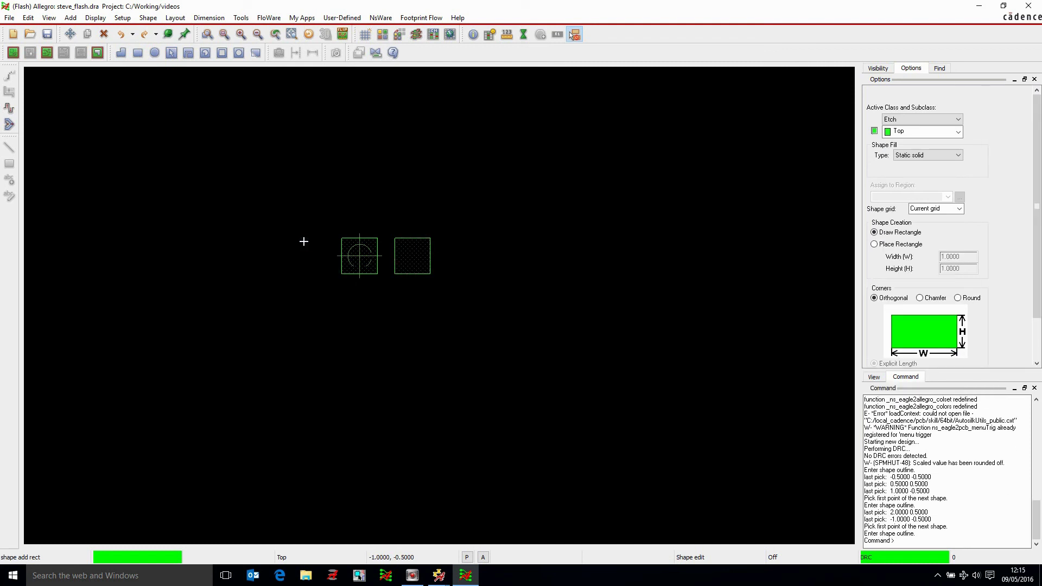
click(288, 237)
Step: Draw the top and bottom rows of three 1 mm squares each to complete the 3×3 array
click(288, 221)
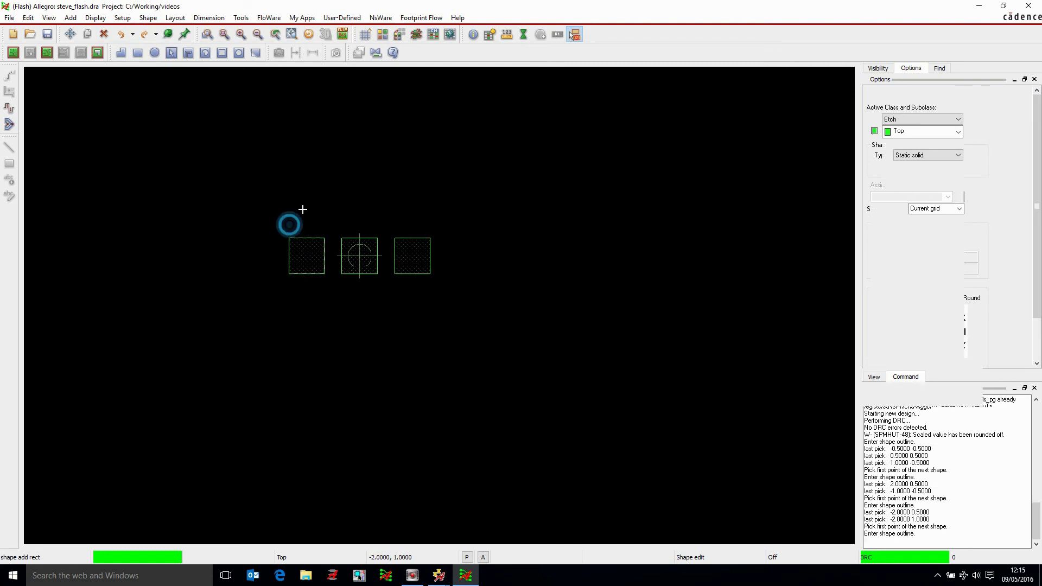
click(325, 186)
click(341, 220)
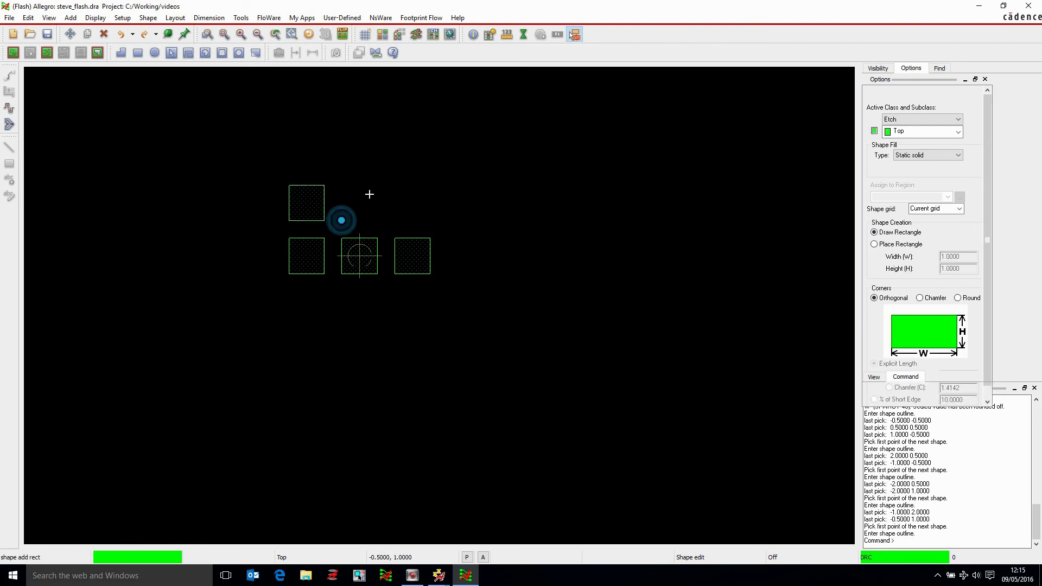
click(378, 186)
click(394, 220)
click(431, 185)
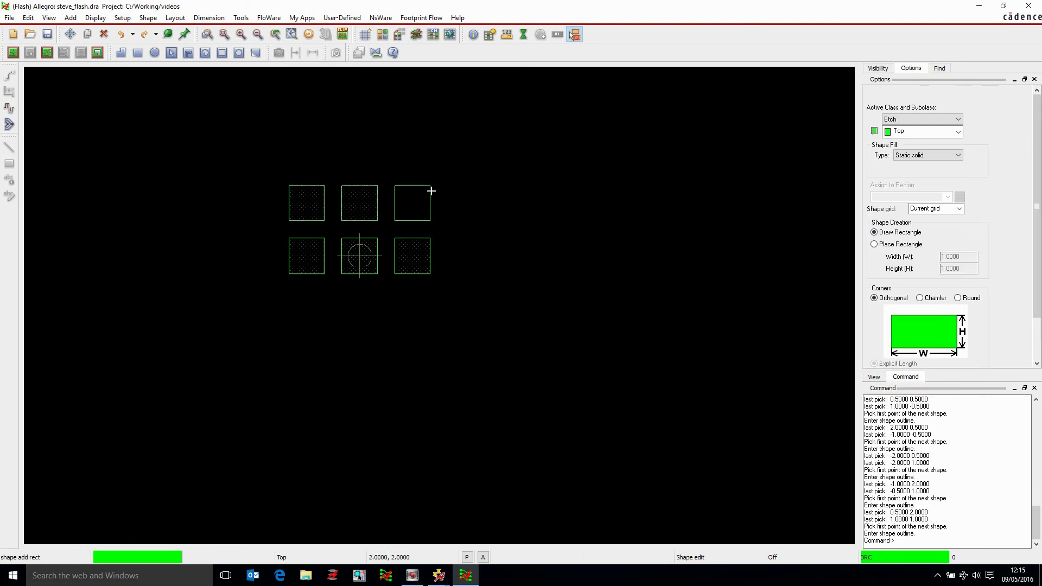
click(397, 285)
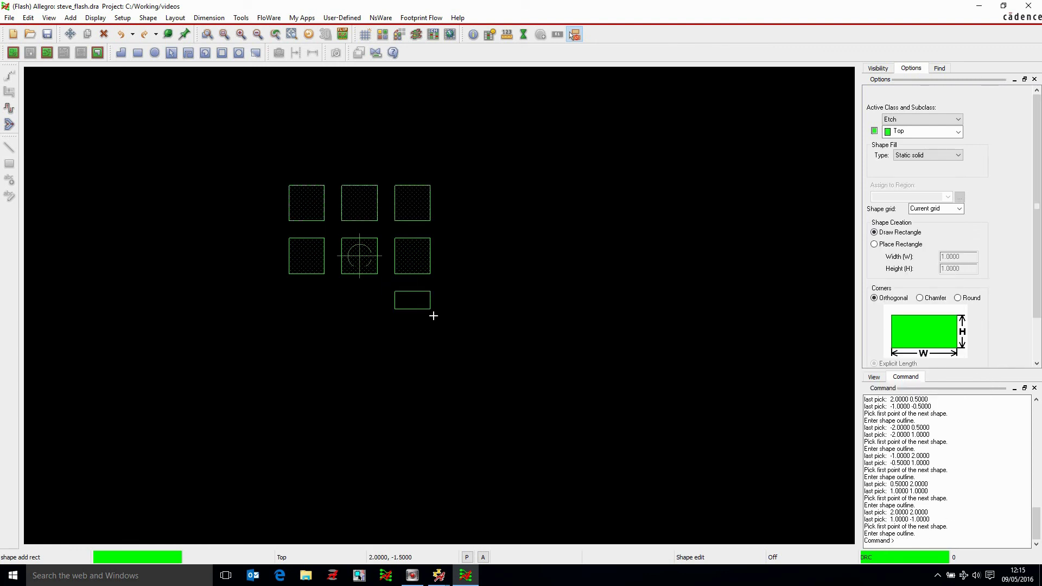
click(430, 325)
click(378, 293)
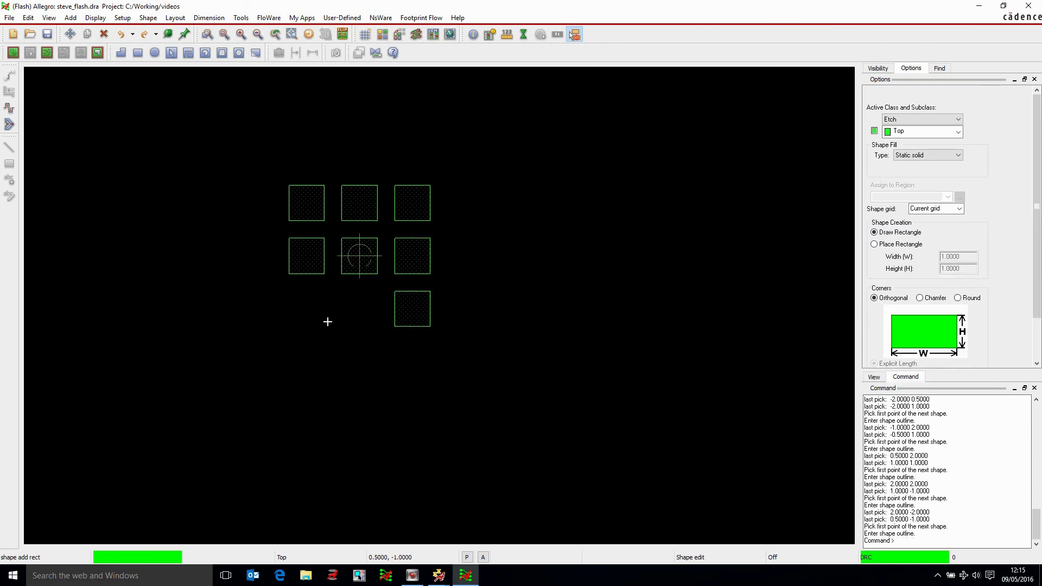
click(341, 326)
click(321, 293)
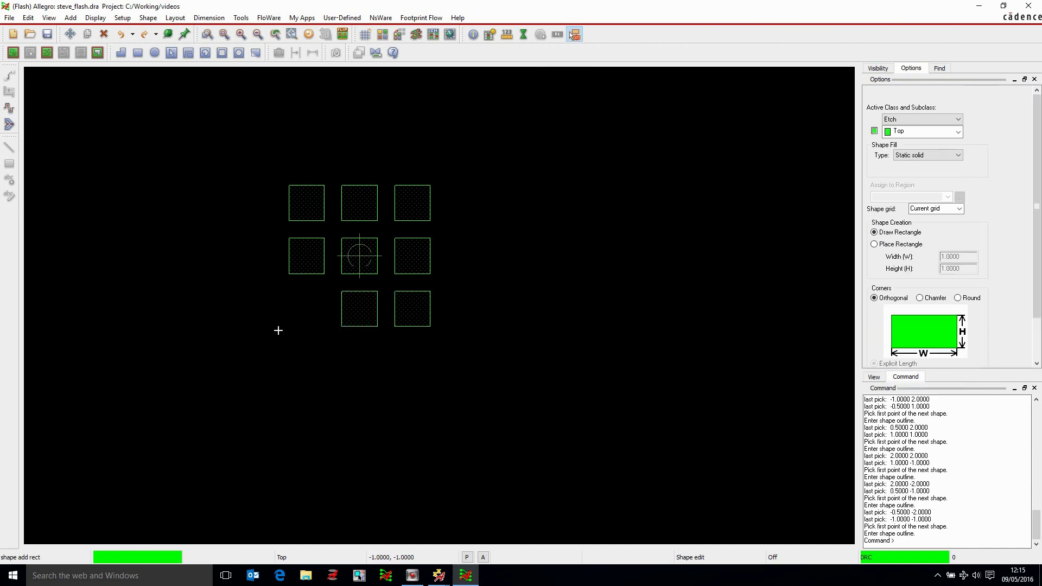
click(289, 326)
Step: Finish shape drawing and save the design, creating flash symbol steve_flash.fsm
right_click(225, 336)
click(244, 345)
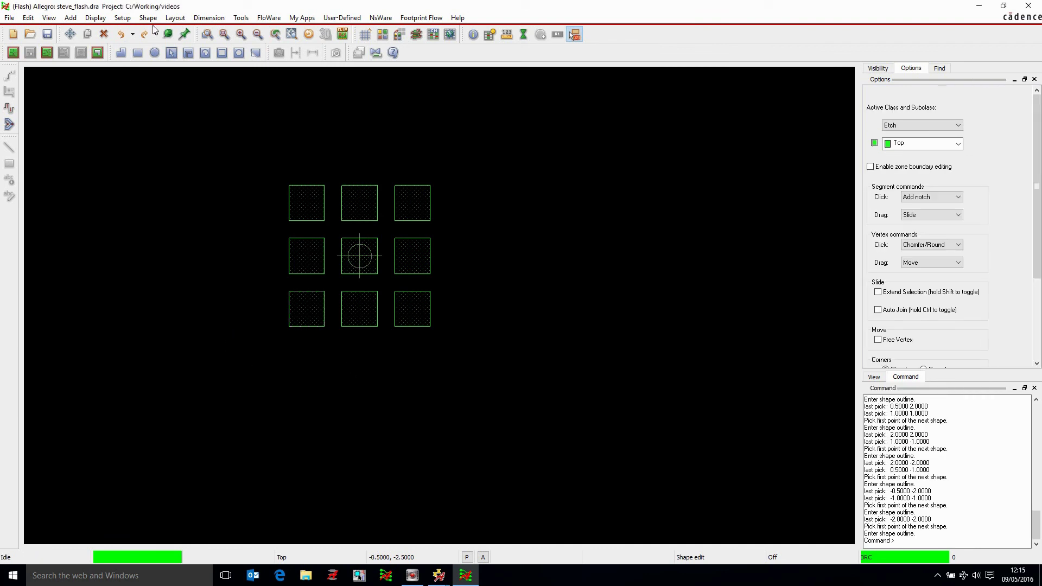
click(47, 35)
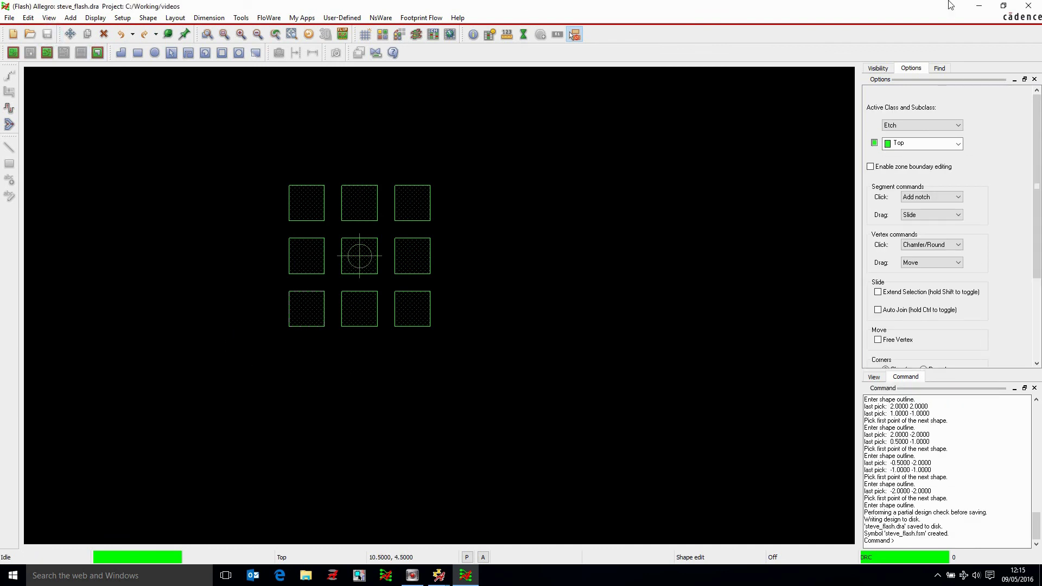
Step: Assign steve_flash as the PASTEMASK_TOP flash symbol and save steve_smd.pad in C:/Working/videos
click(1029, 5)
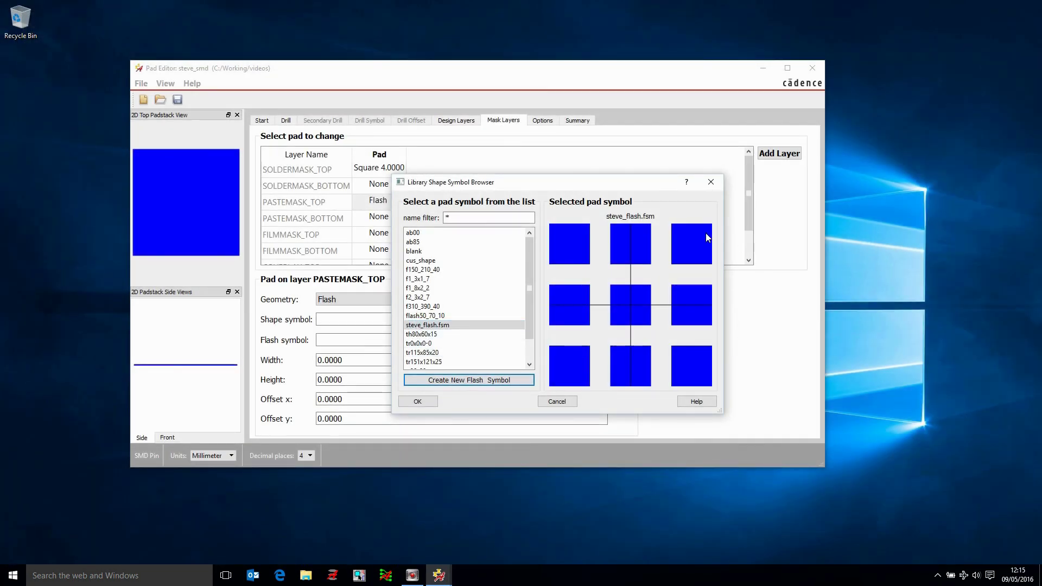
click(418, 401)
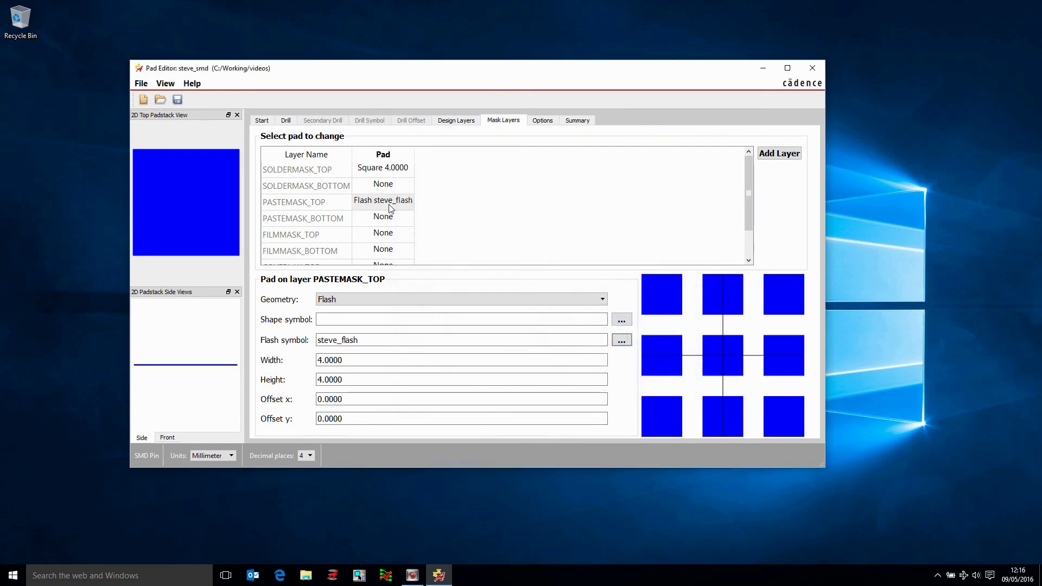
click(177, 101)
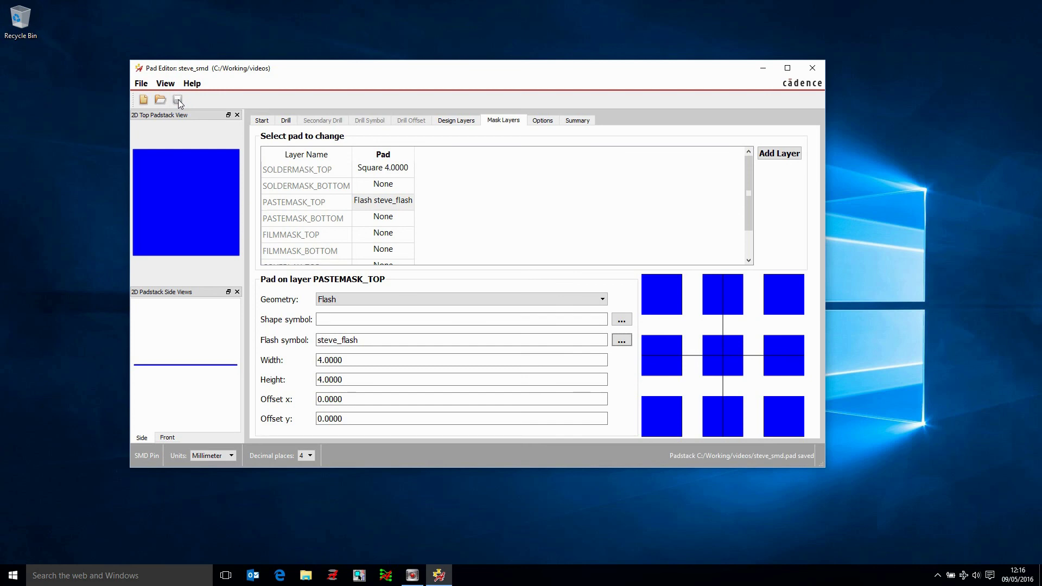